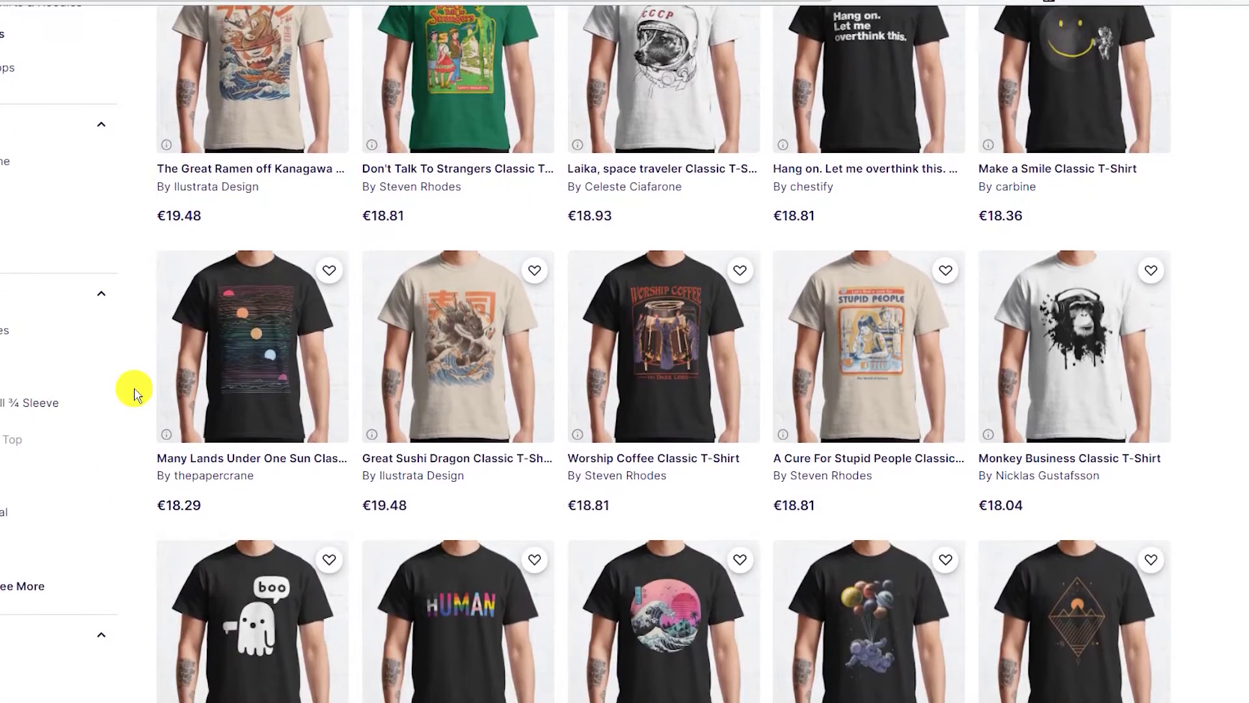
- Scroll through the Google Analytics home dashboard to review its reports
scroll(135, 393, down, 5)
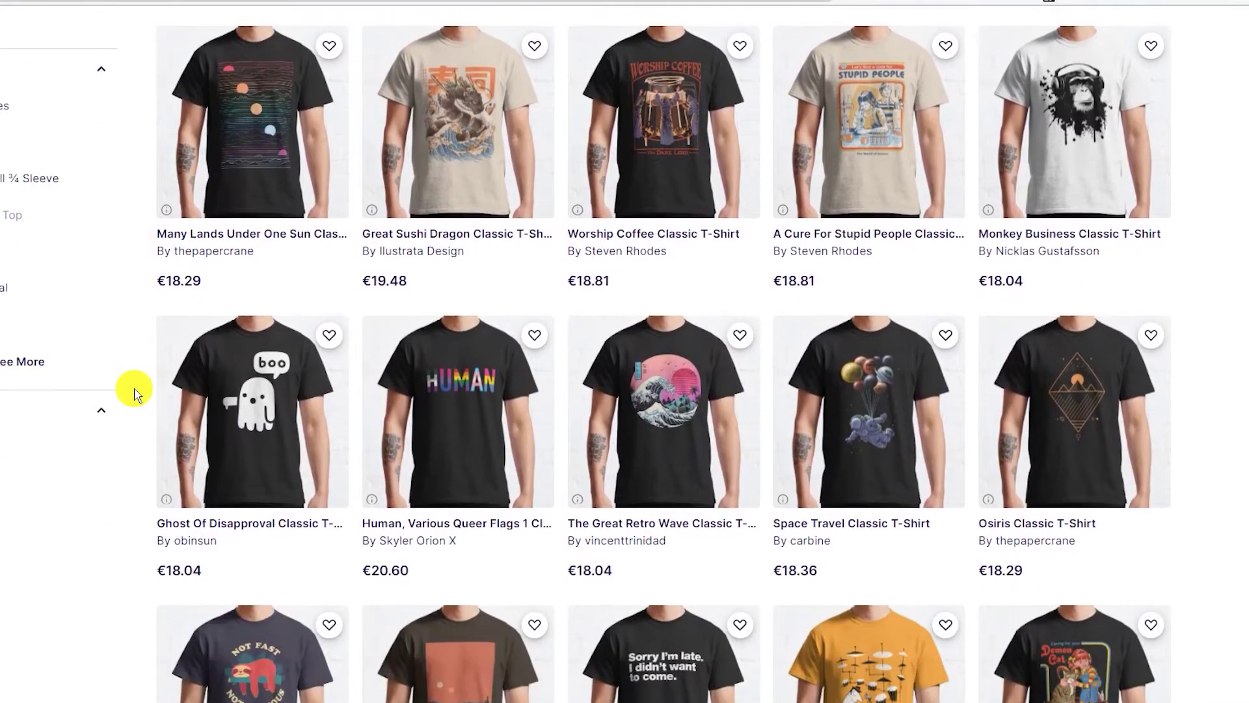
scroll(135, 394, down, 4)
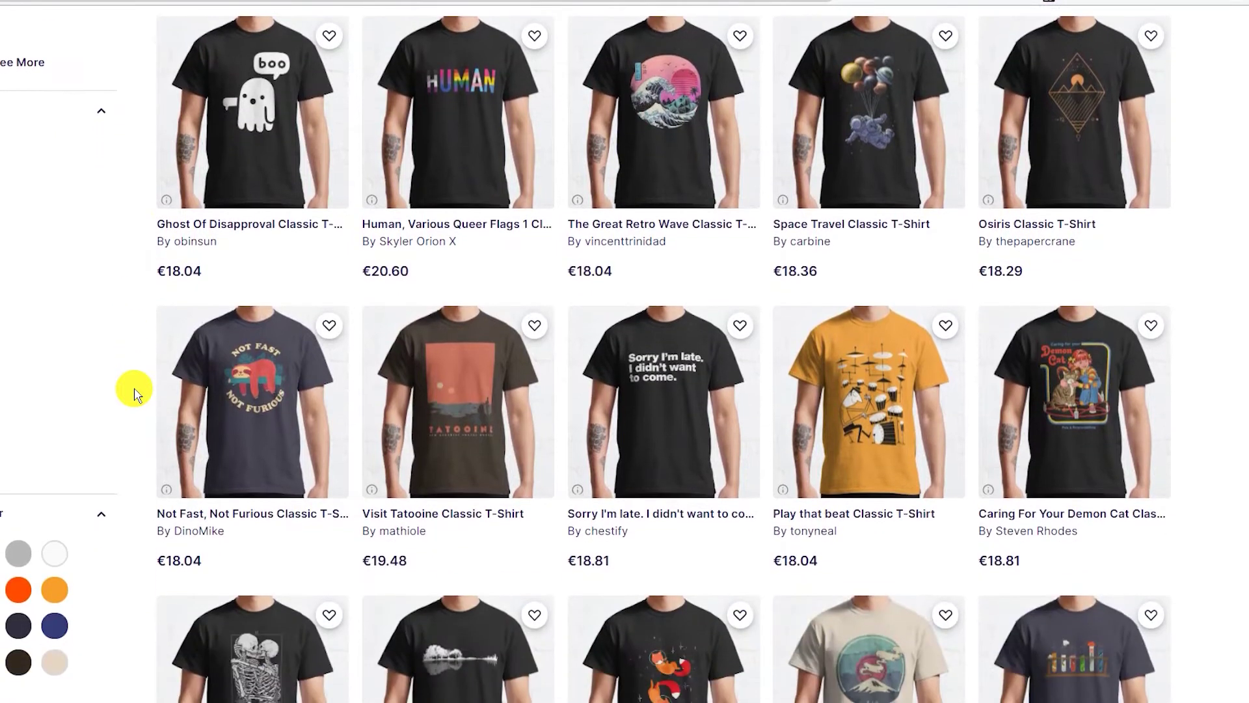
scroll(134, 394, down, 1)
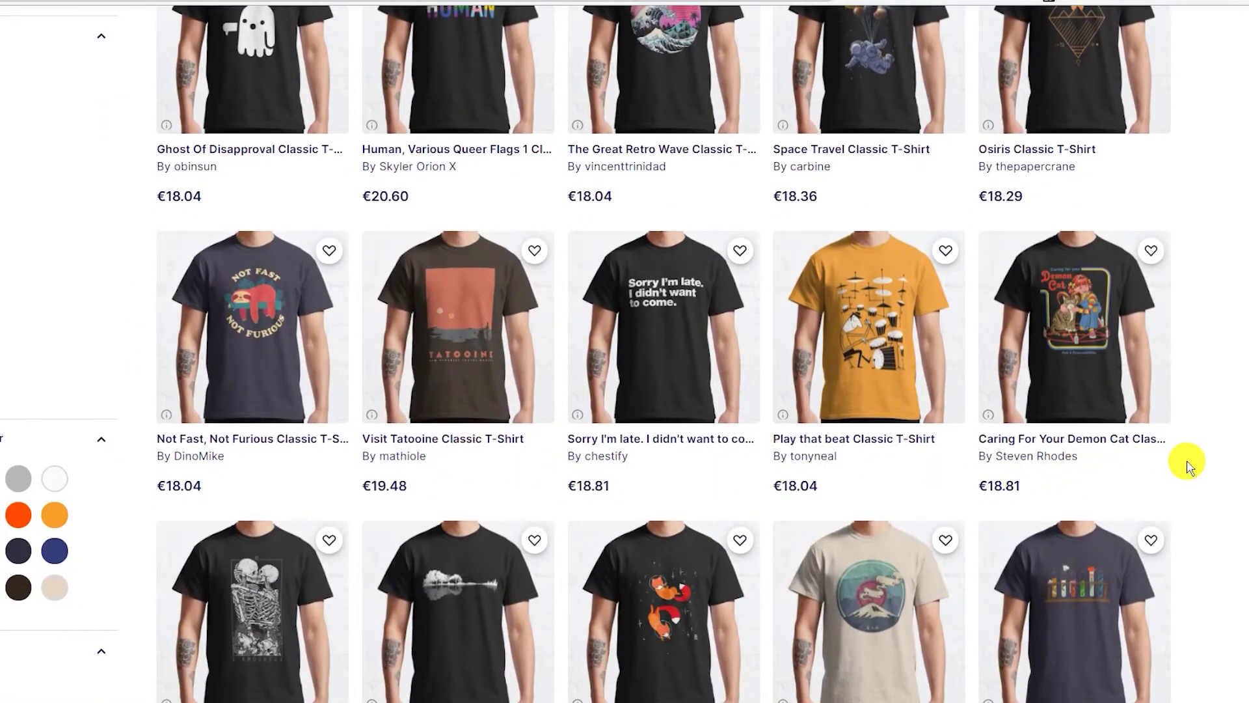
scroll(1228, 465, down, 1)
scroll(1228, 465, down, 4)
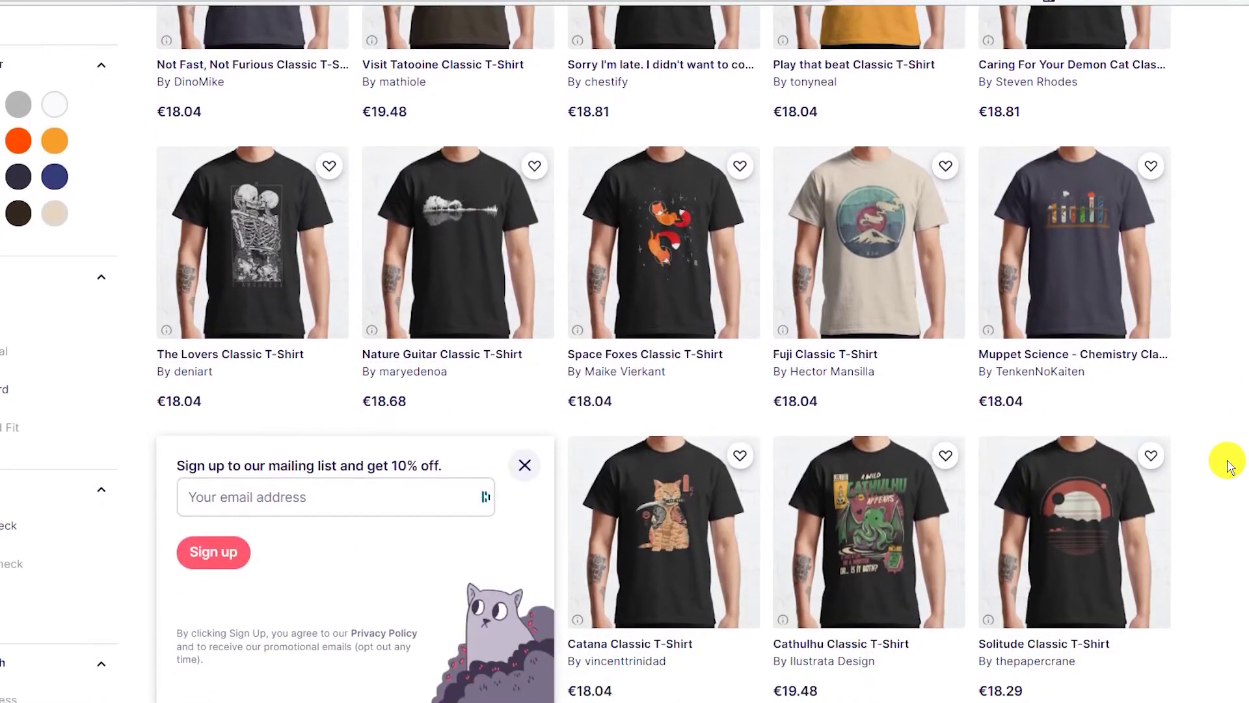
scroll(1228, 465, down, 4)
scroll(1228, 465, down, 2)
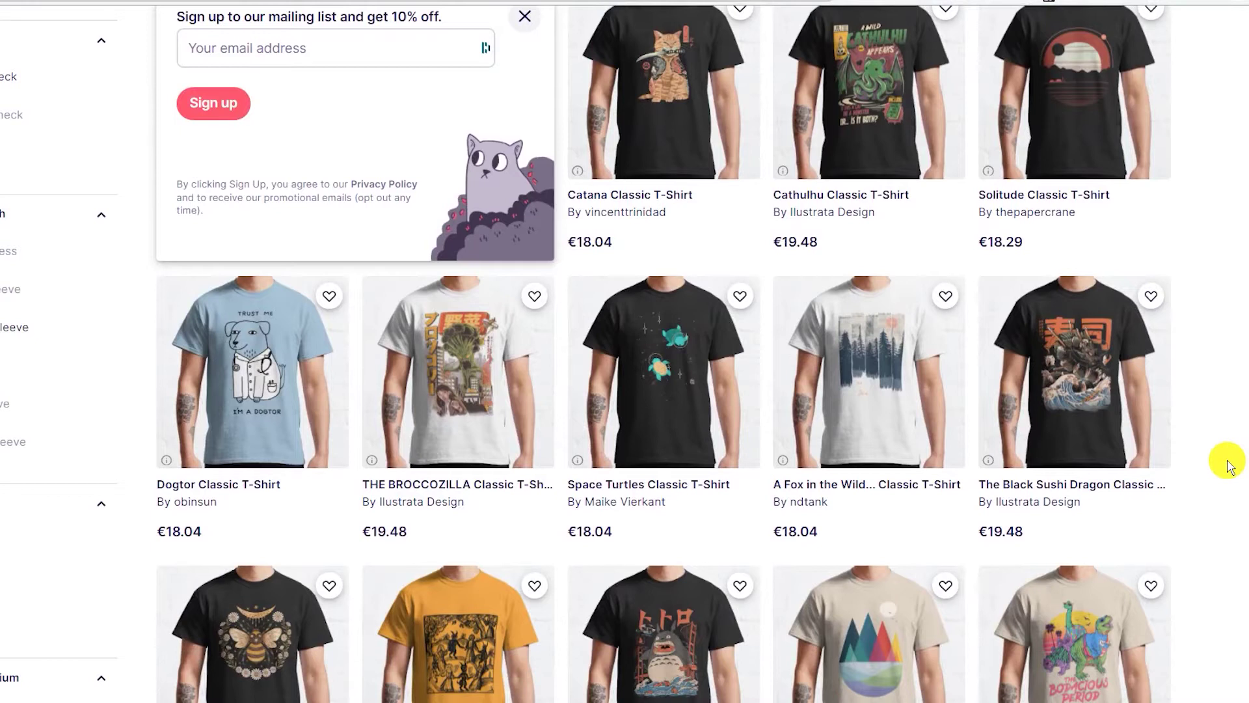
scroll(1228, 466, down, 3)
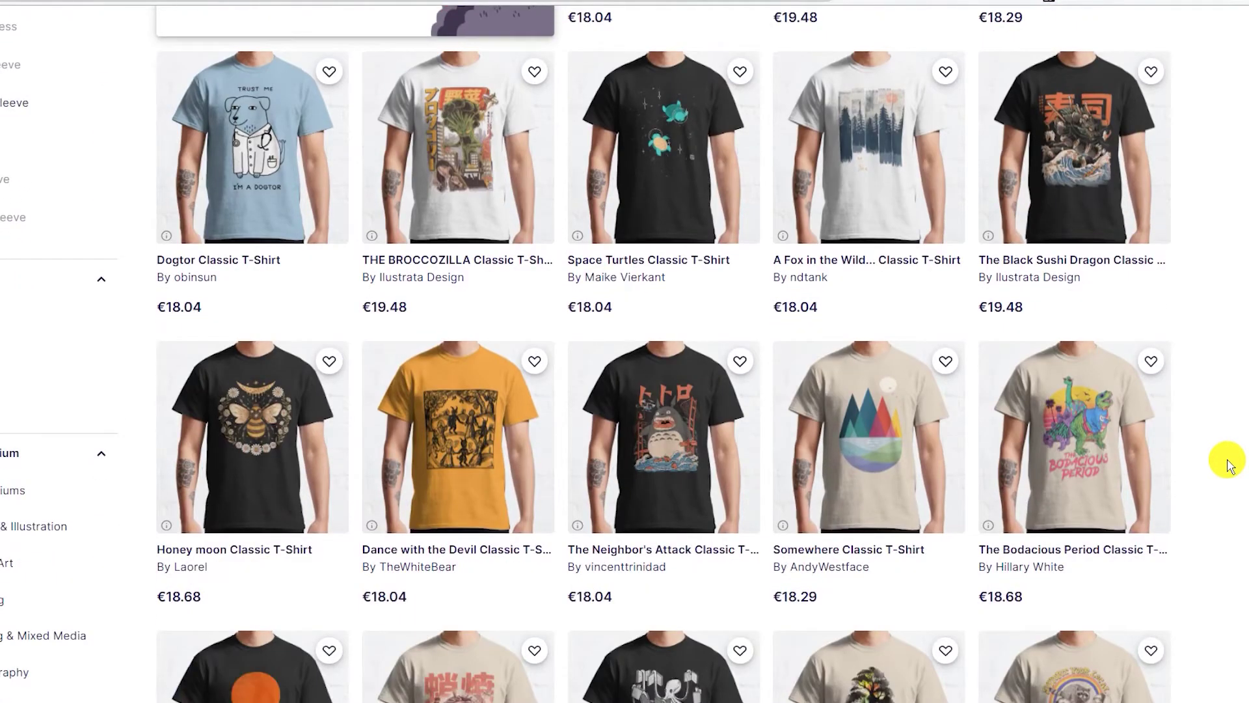
scroll(1228, 465, down, 3)
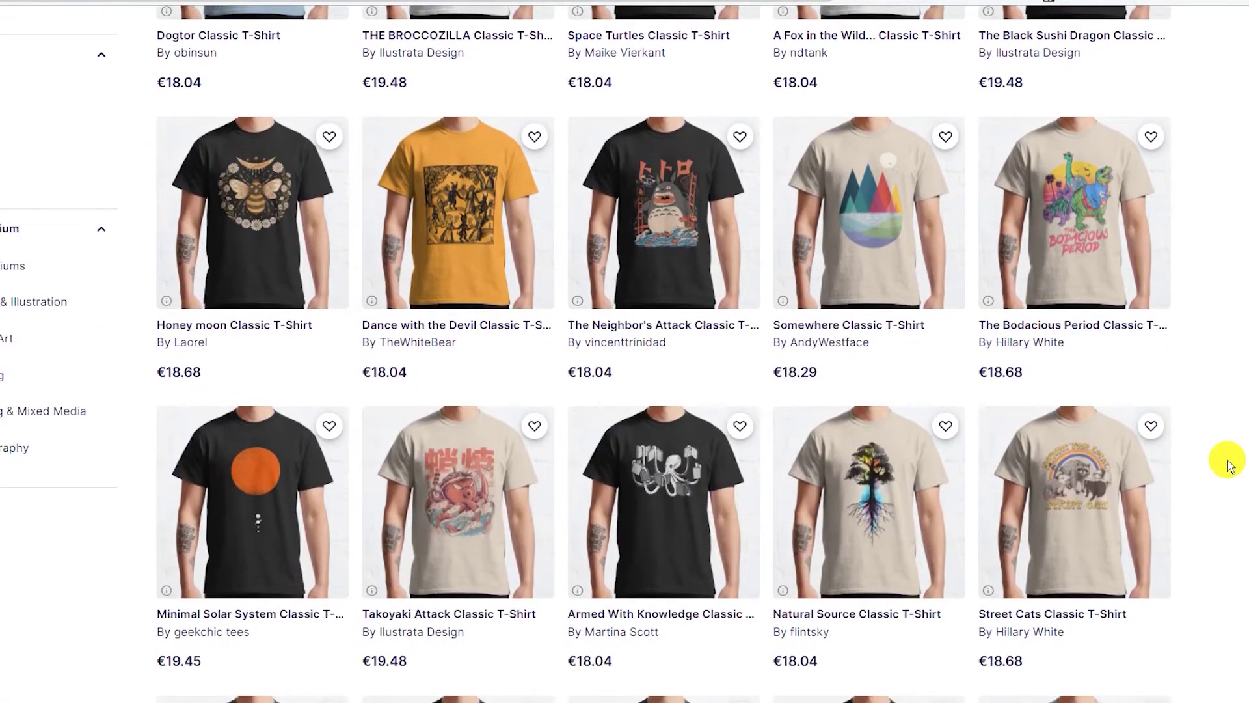
scroll(1228, 465, down, 3)
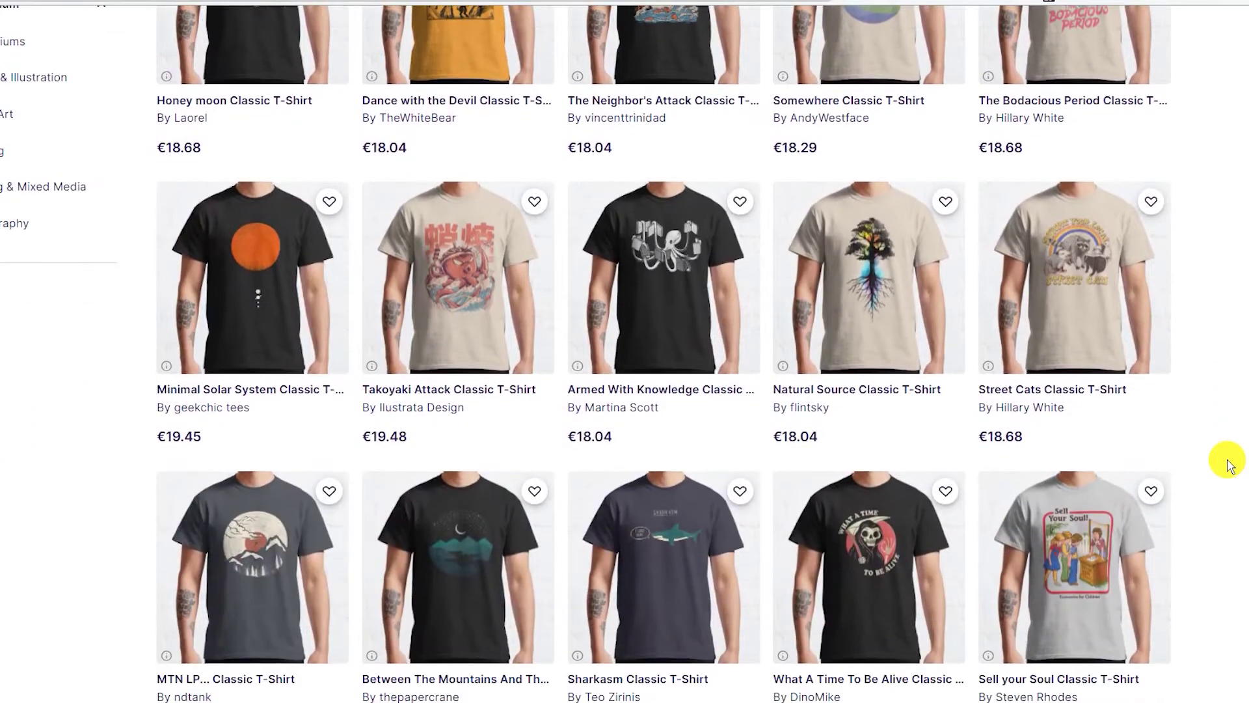
scroll(1228, 465, down, 3)
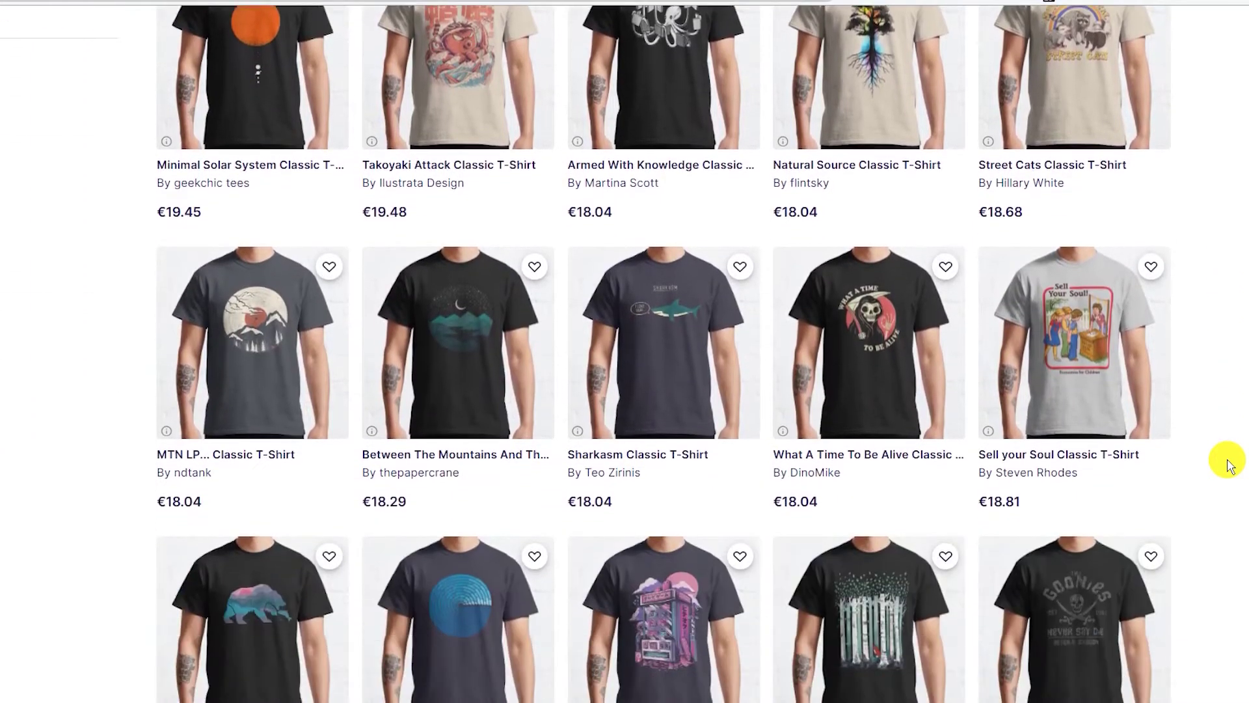
scroll(1228, 465, down, 2)
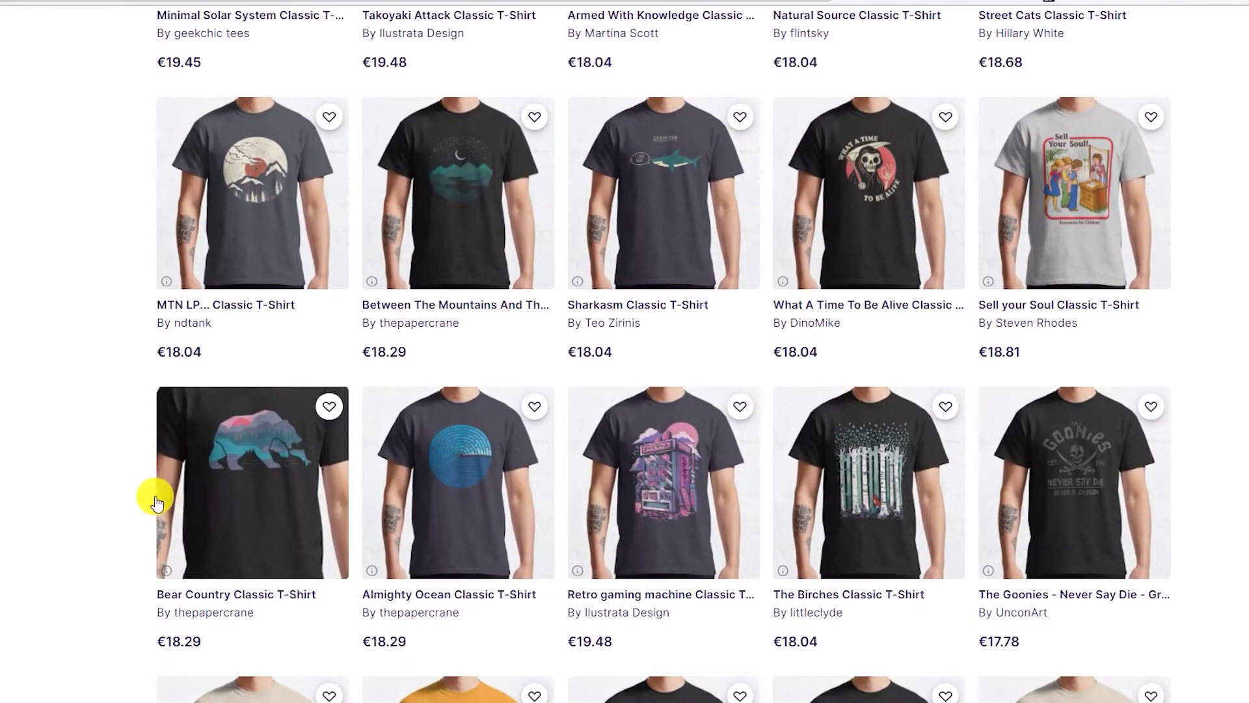
scroll(108, 489, down, 4)
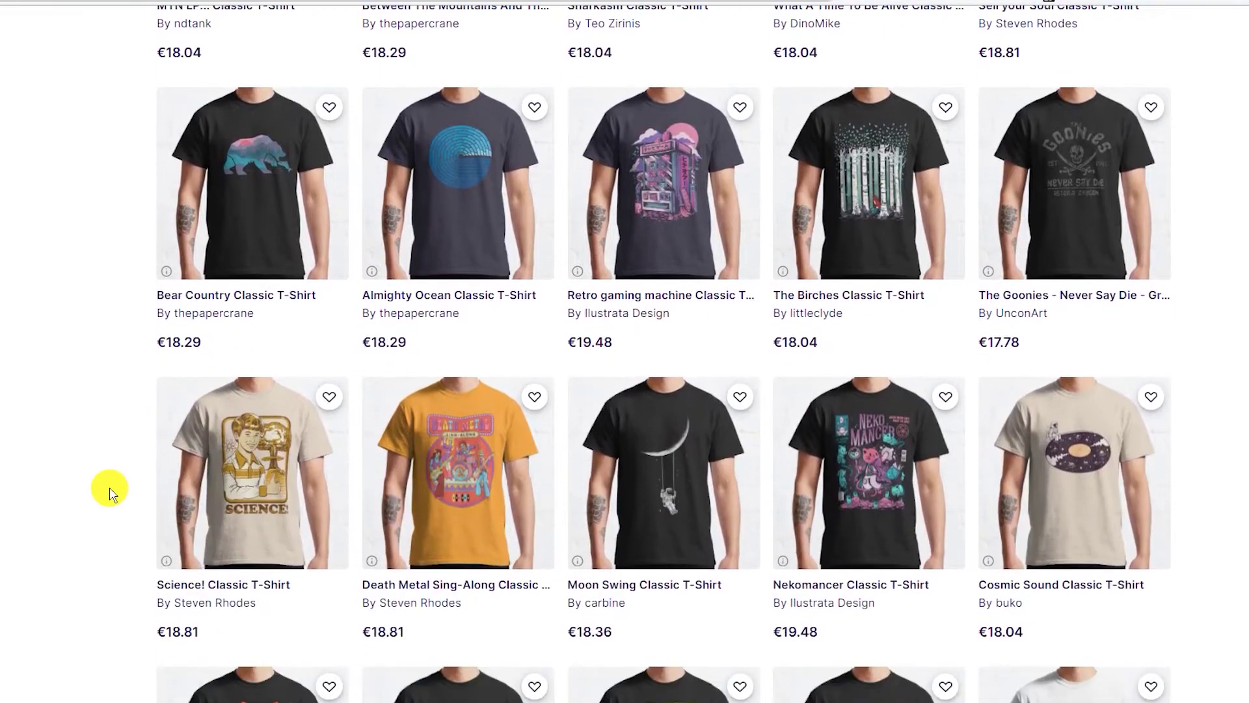
scroll(109, 493, down, 1)
scroll(78, 377, down, 2)
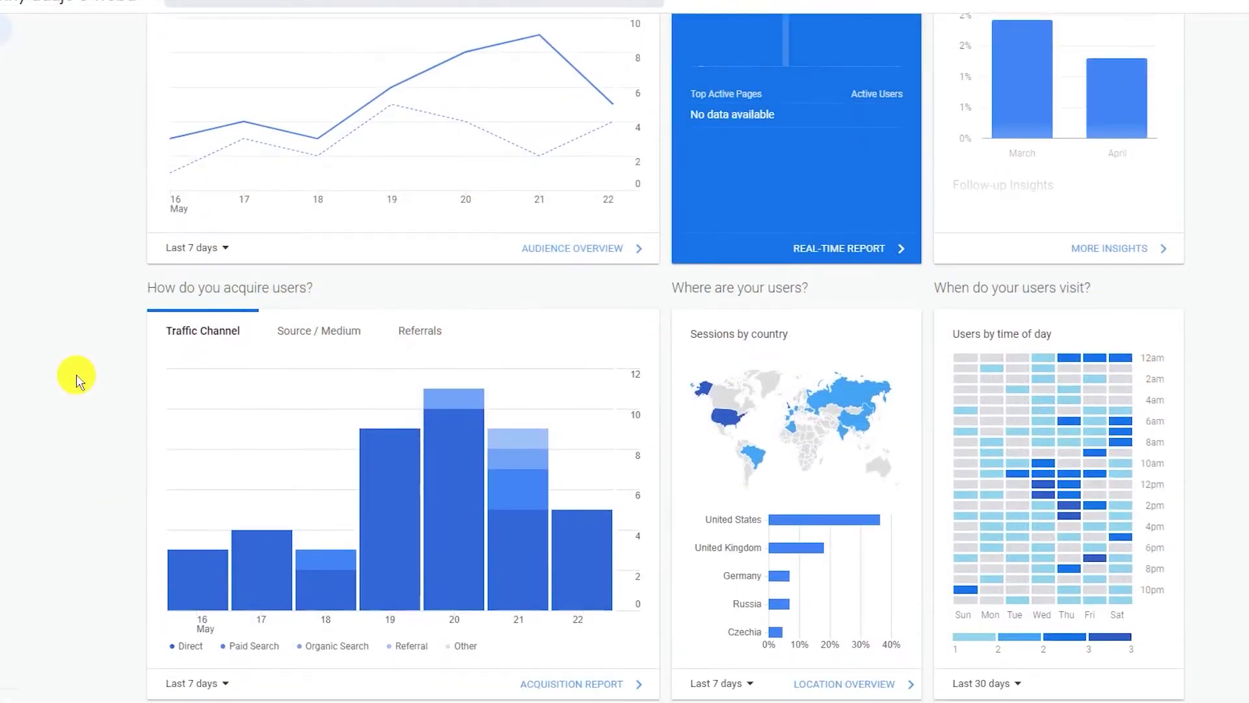
mouse_move(384, 465)
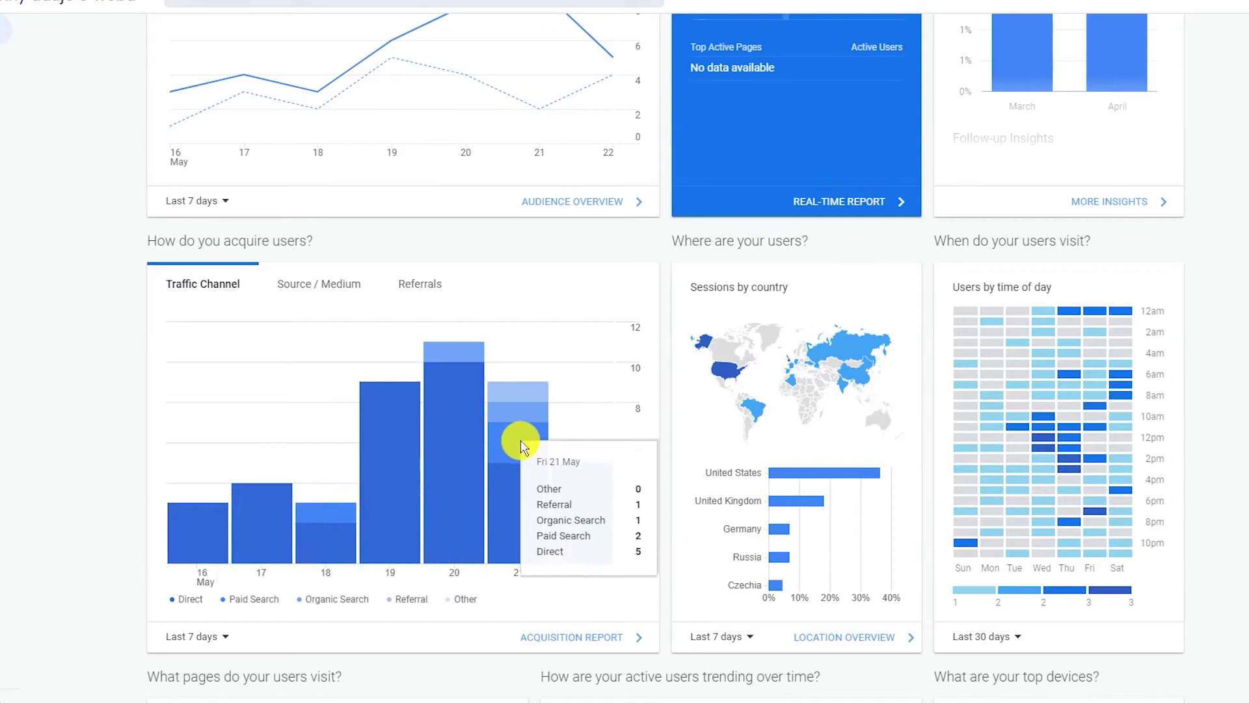
scroll(520, 437, up, 3)
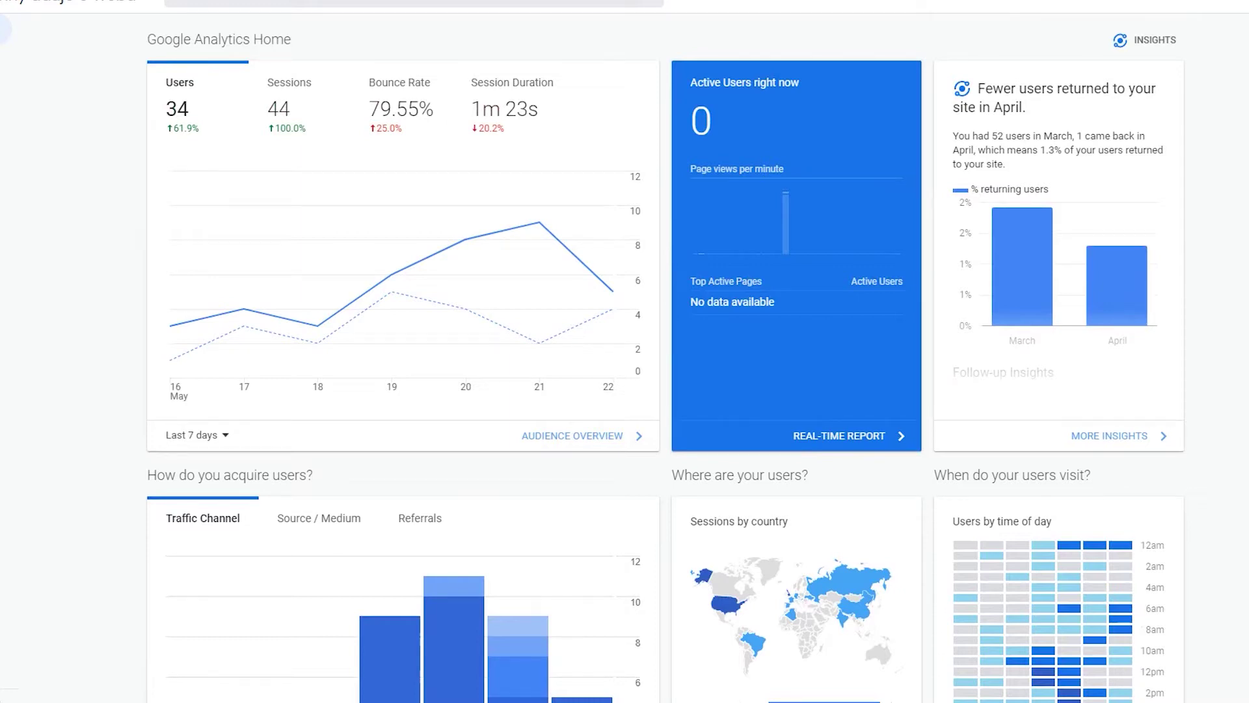
- Chart Sessions, Bounce Rate and Session Duration, then switch the date range to Last 28 days
click(293, 117)
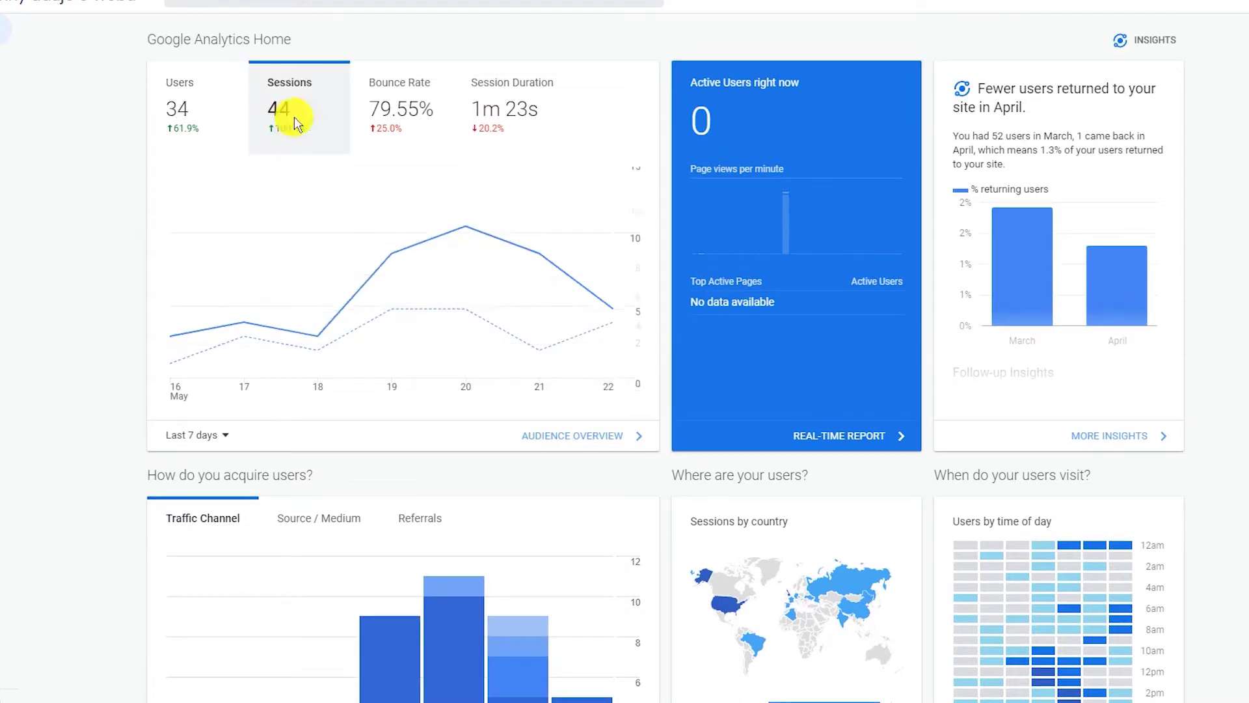
click(385, 113)
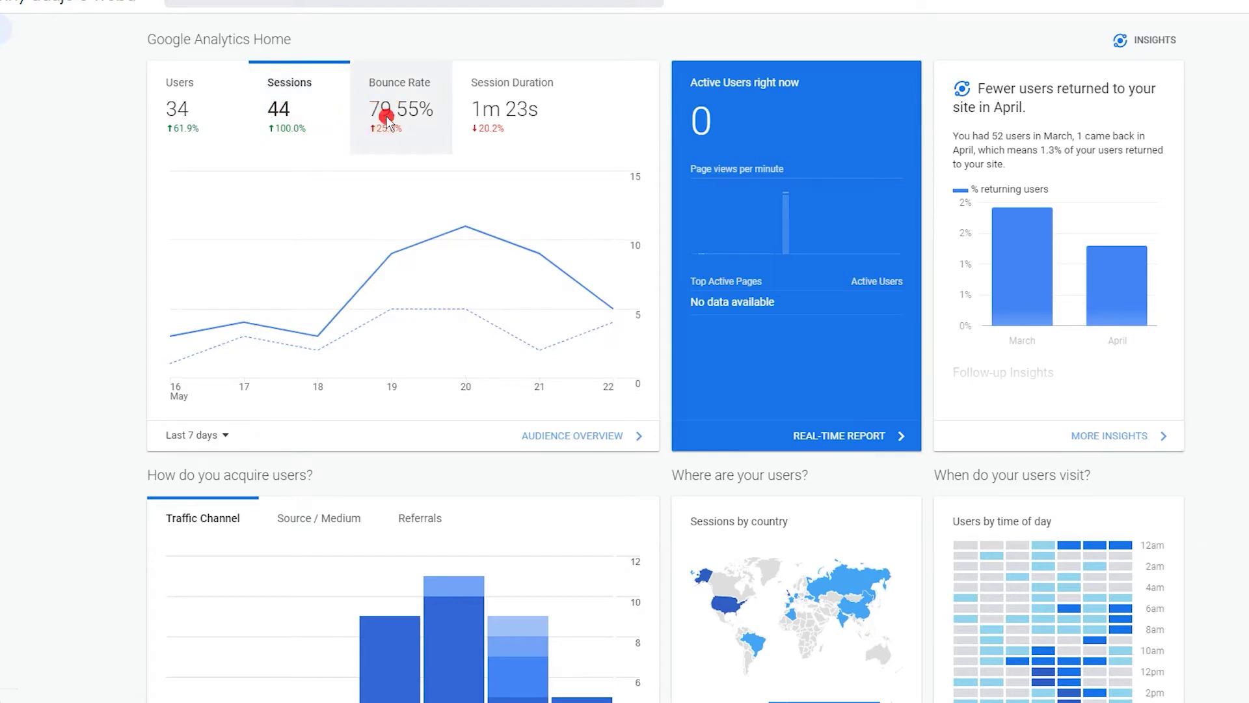
click(532, 127)
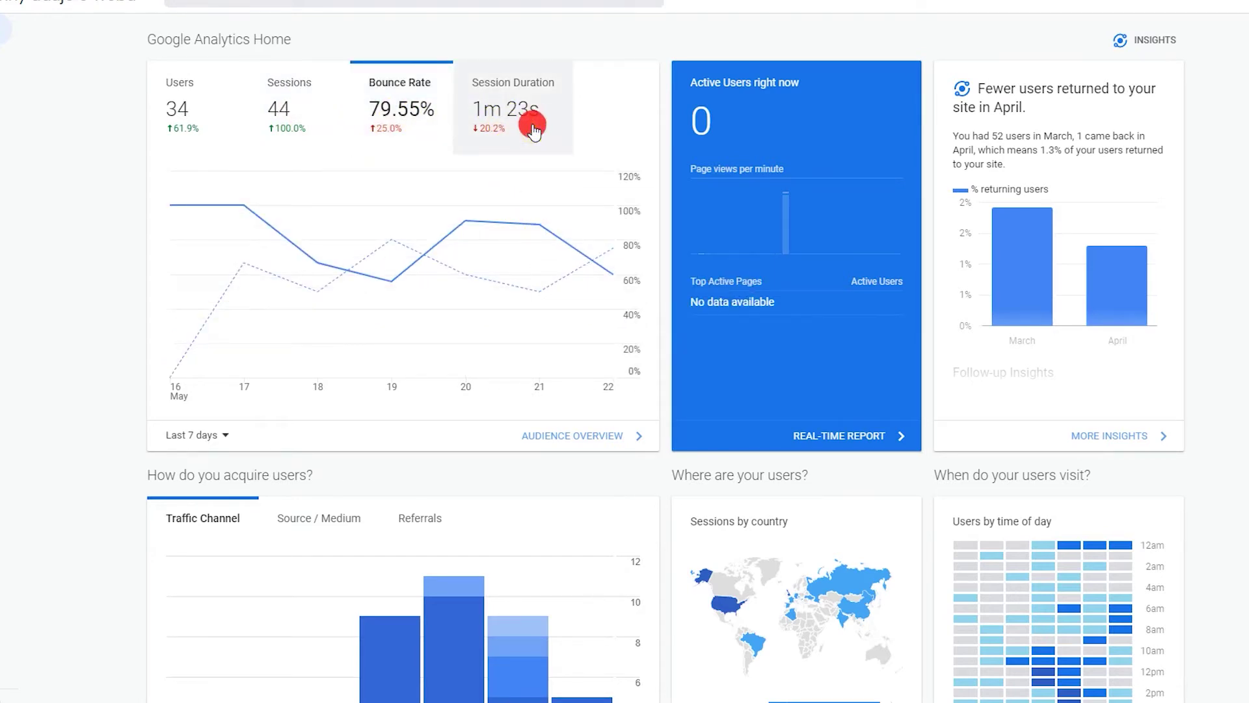
click(222, 440)
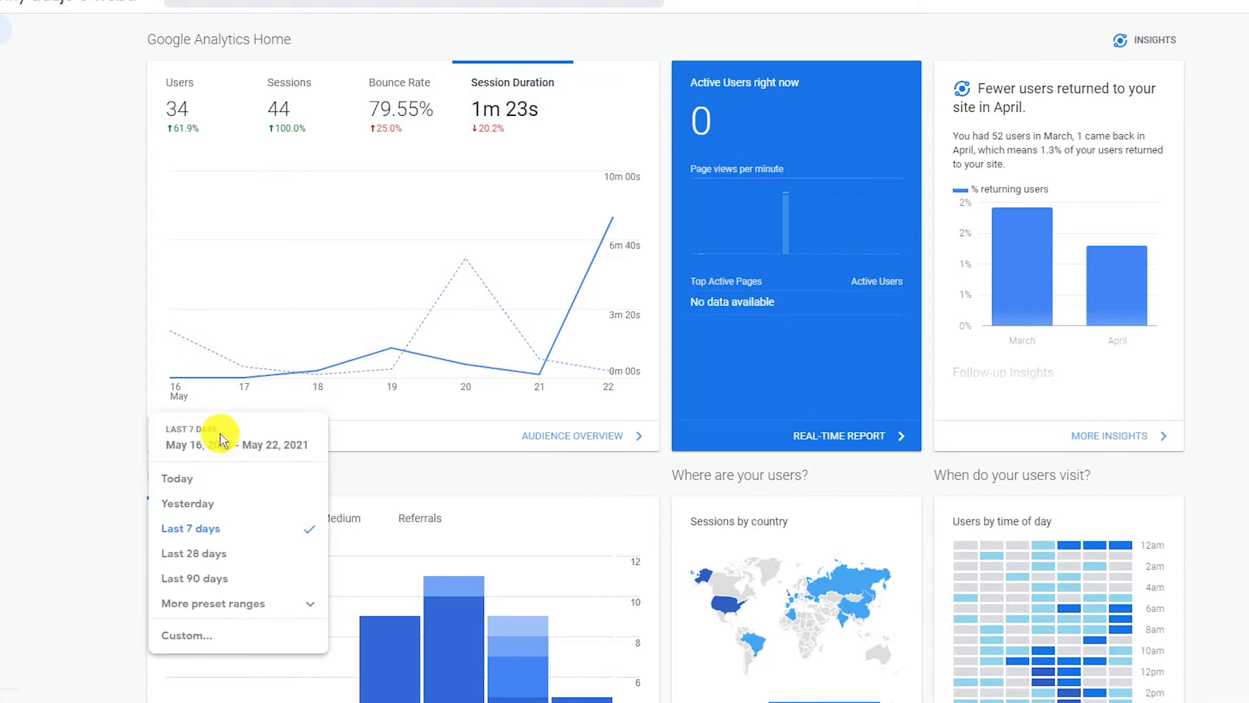
click(198, 554)
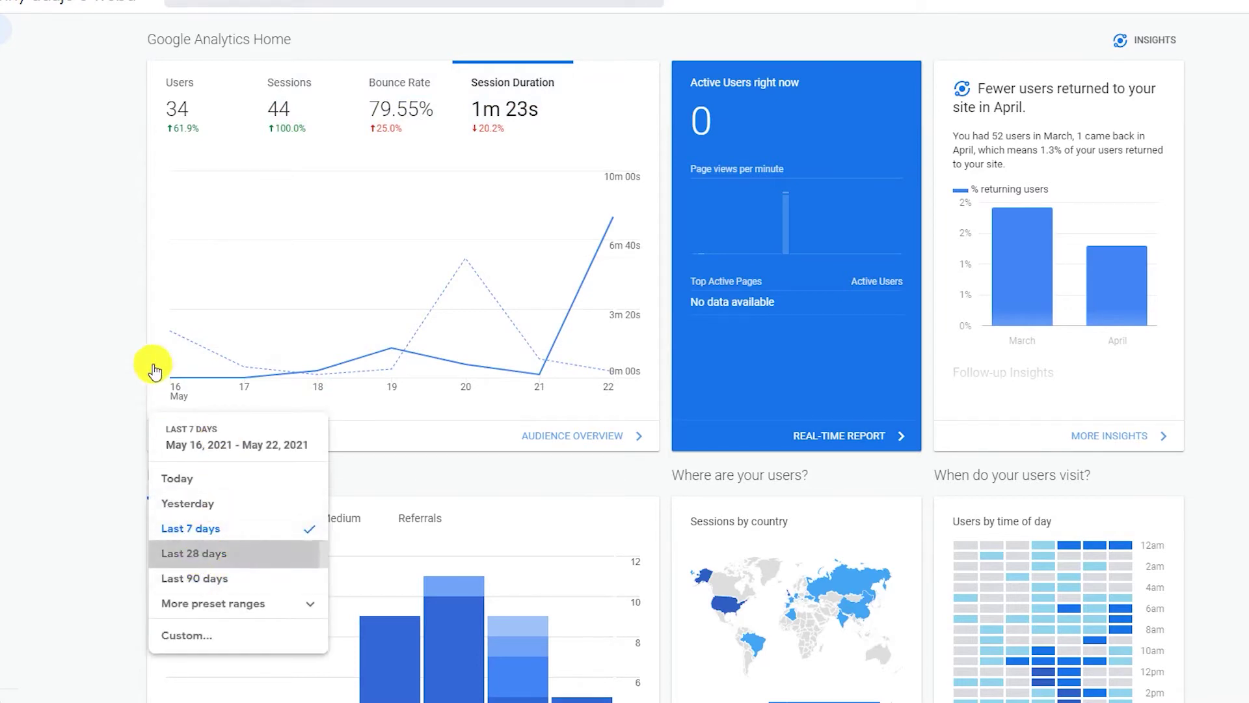
- Review the 28-day Users, Sessions and Bounce Rate charts
click(176, 112)
click(271, 112)
click(365, 119)
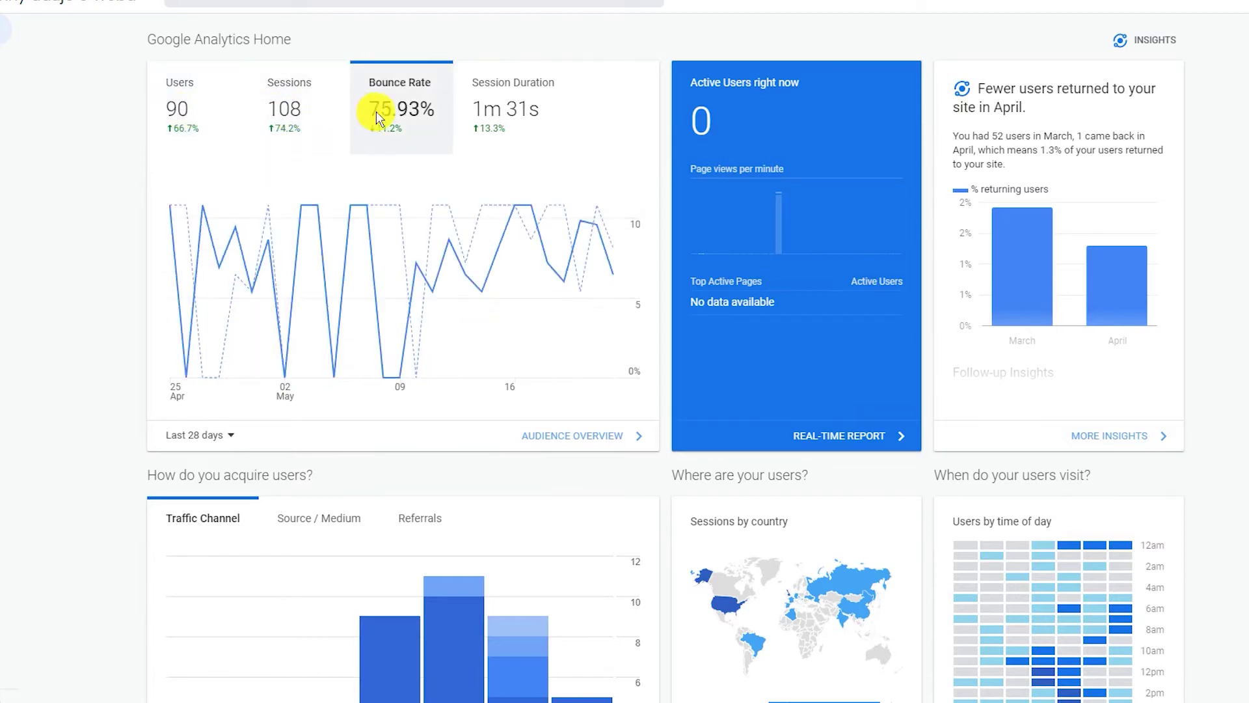
- Check the Session Duration and Users charts, then scroll the T-shirt page to Similar designs and tags
click(510, 113)
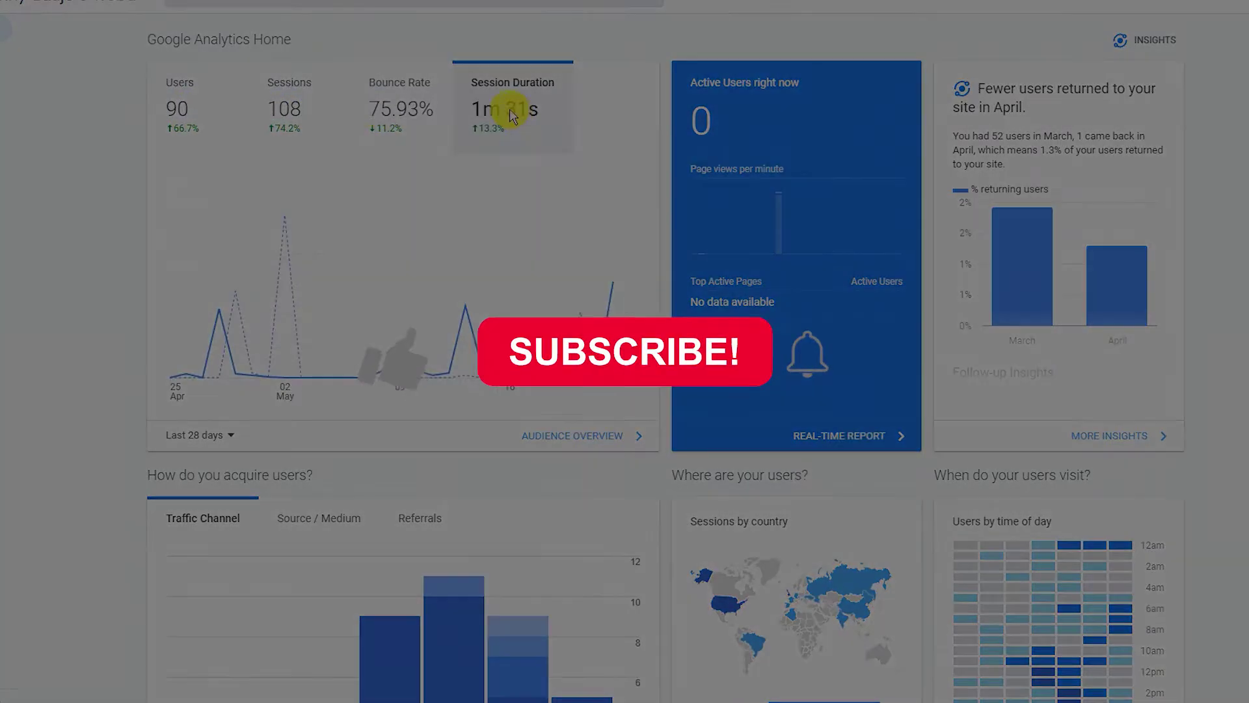
click(212, 113)
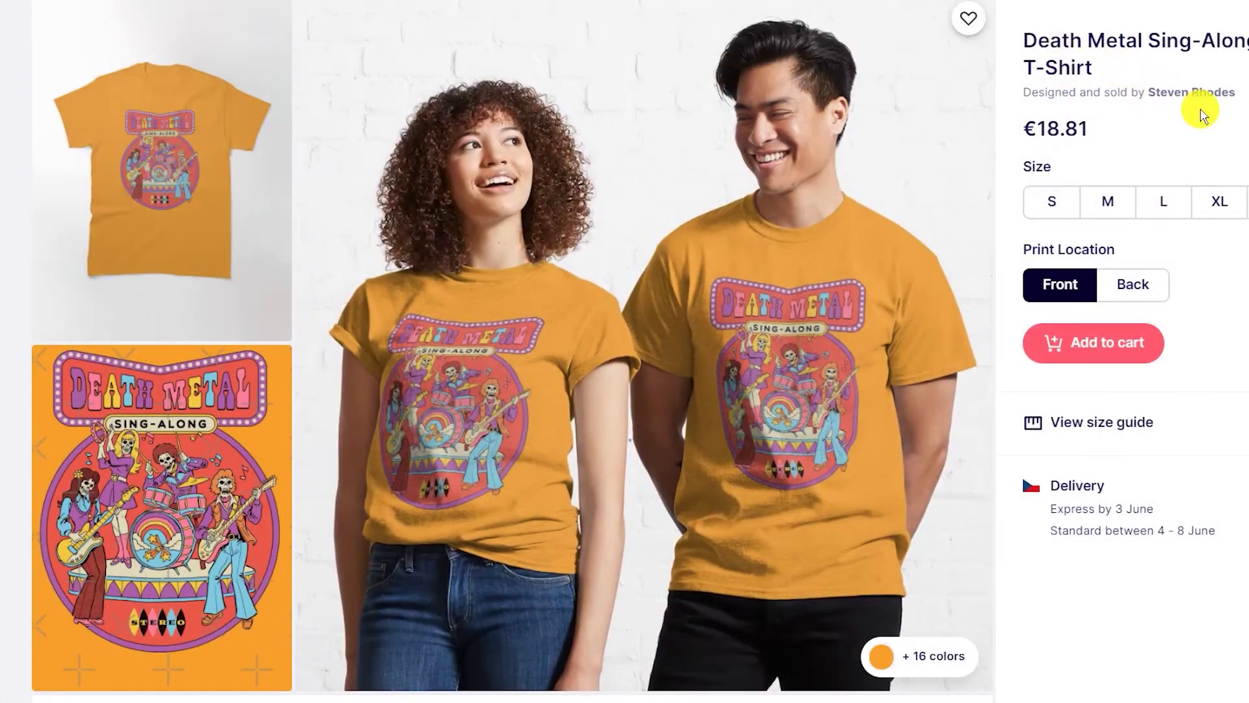
scroll(892, 263, down, 8)
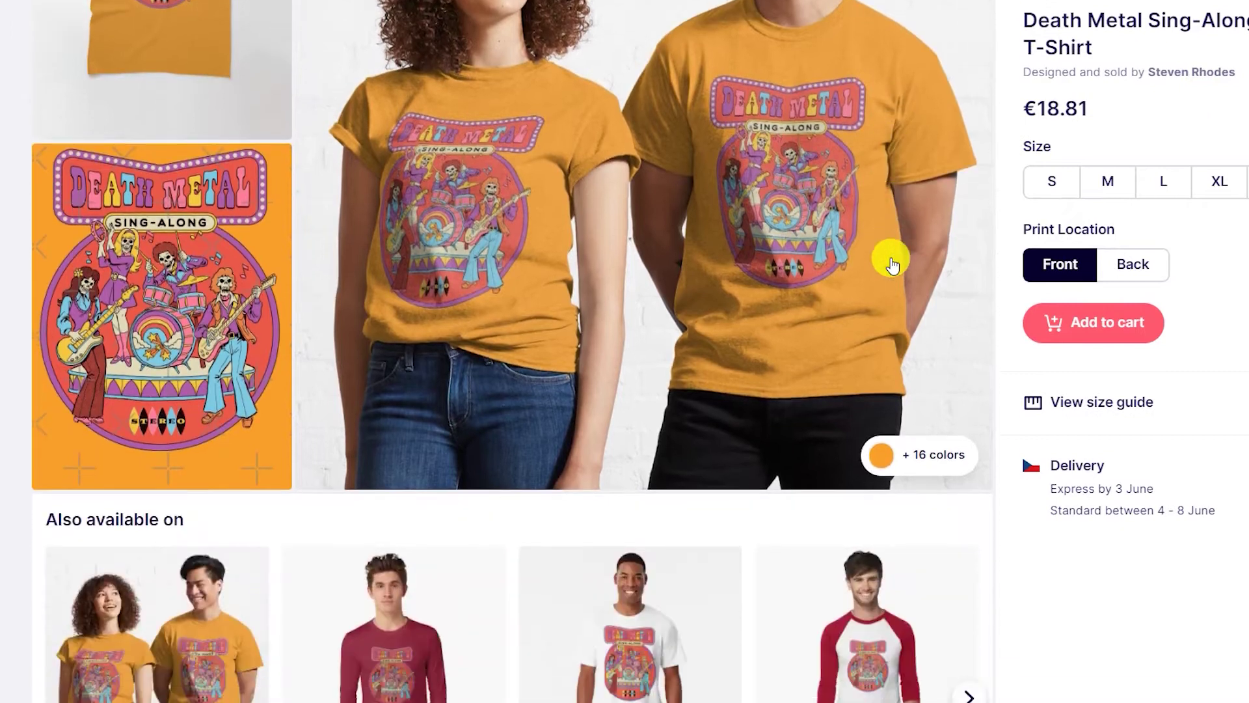
scroll(892, 263, down, 9)
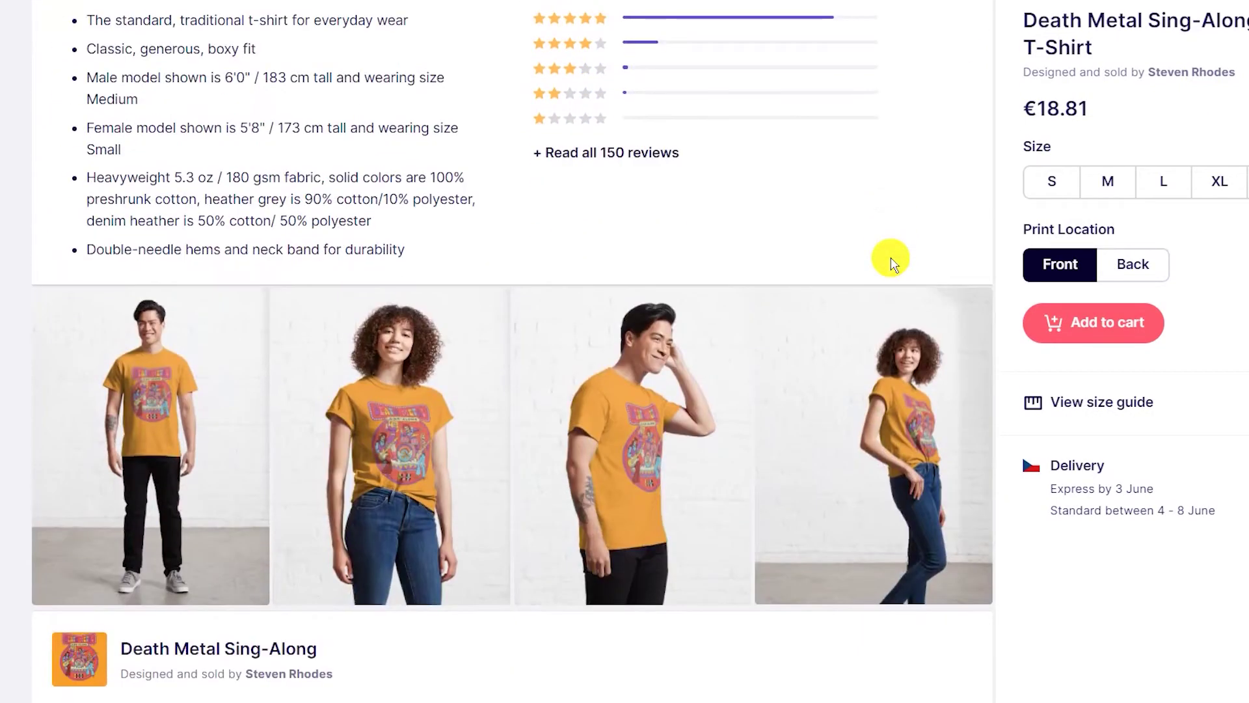
scroll(891, 259, down, 2)
scroll(894, 286, down, 6)
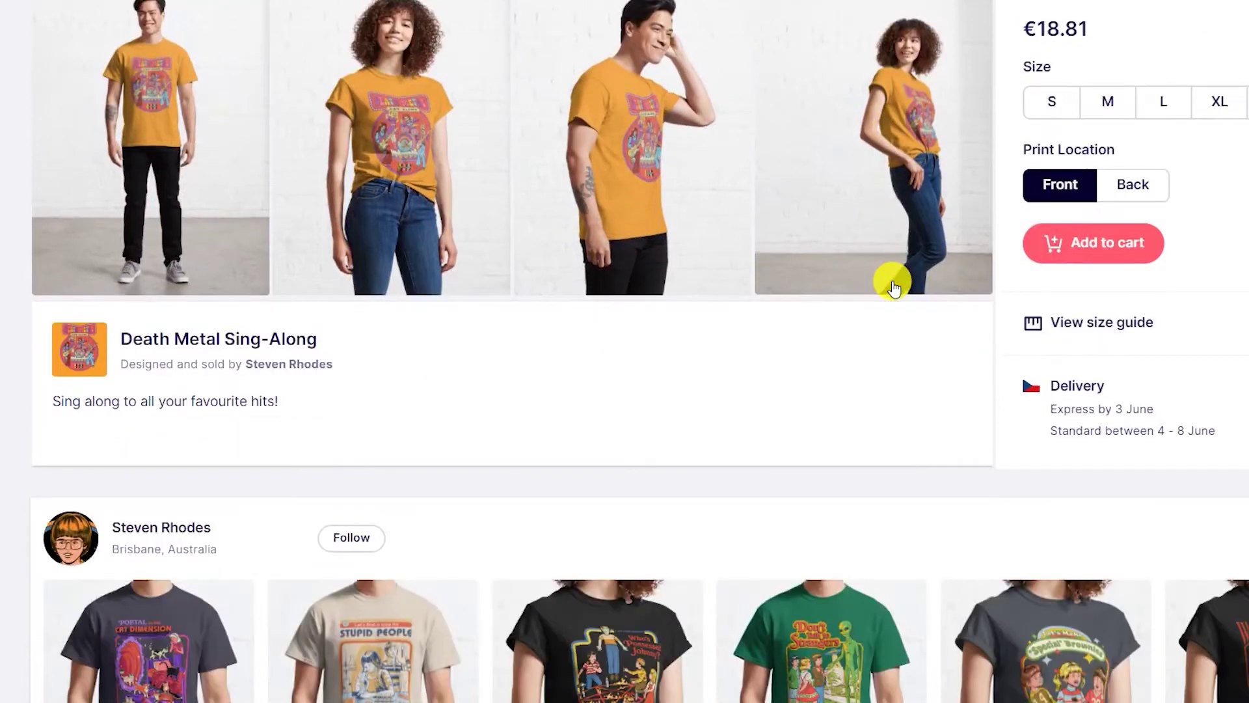
scroll(892, 287, down, 2)
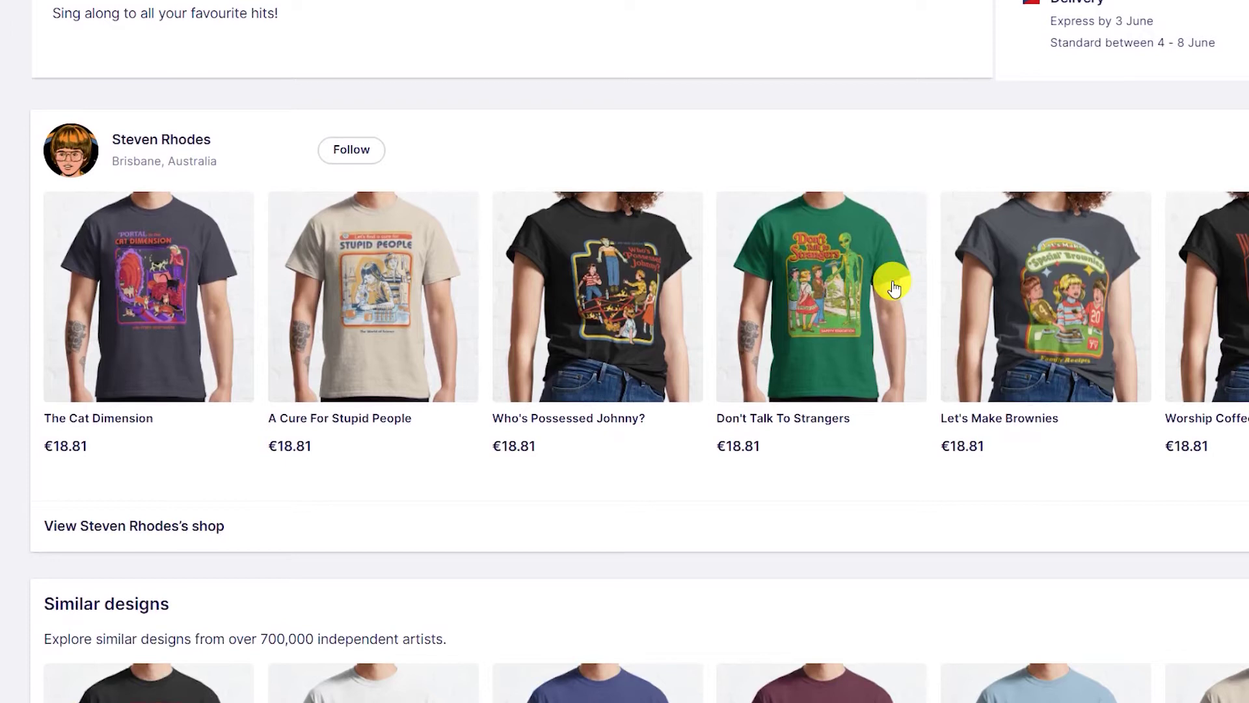
scroll(893, 286, down, 3)
scroll(893, 286, down, 3)
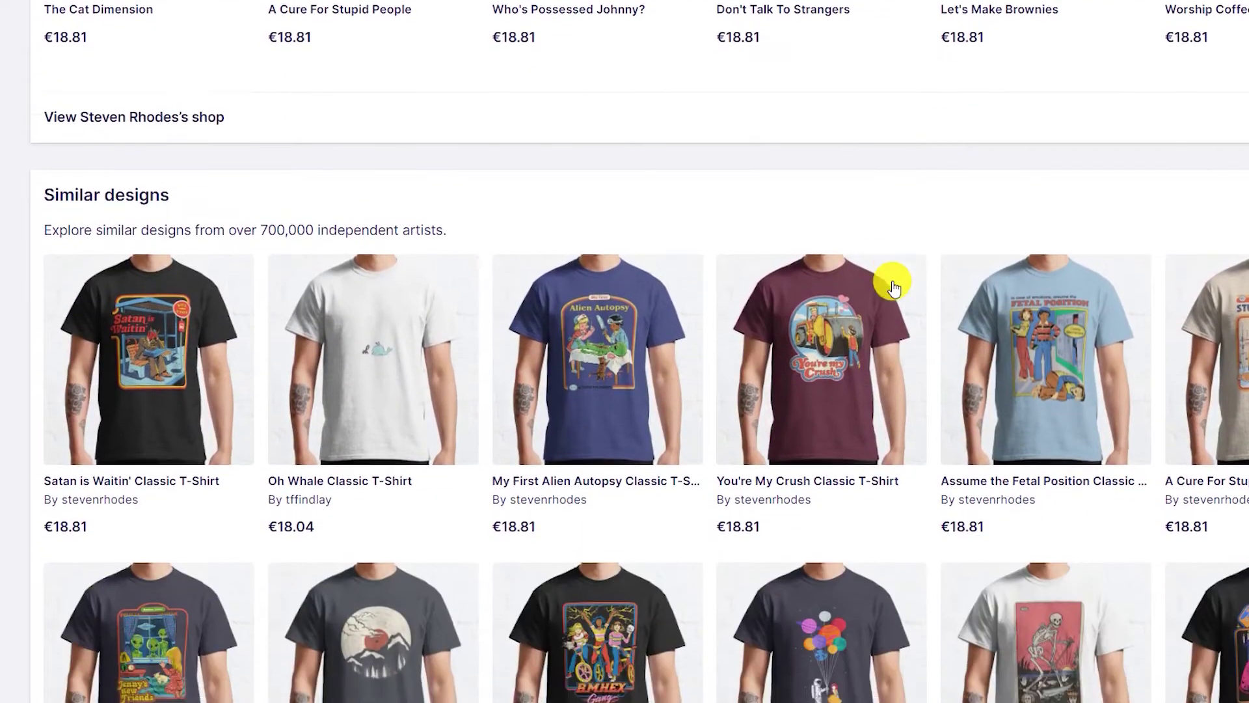
scroll(893, 287, down, 3)
scroll(893, 287, down, 3)
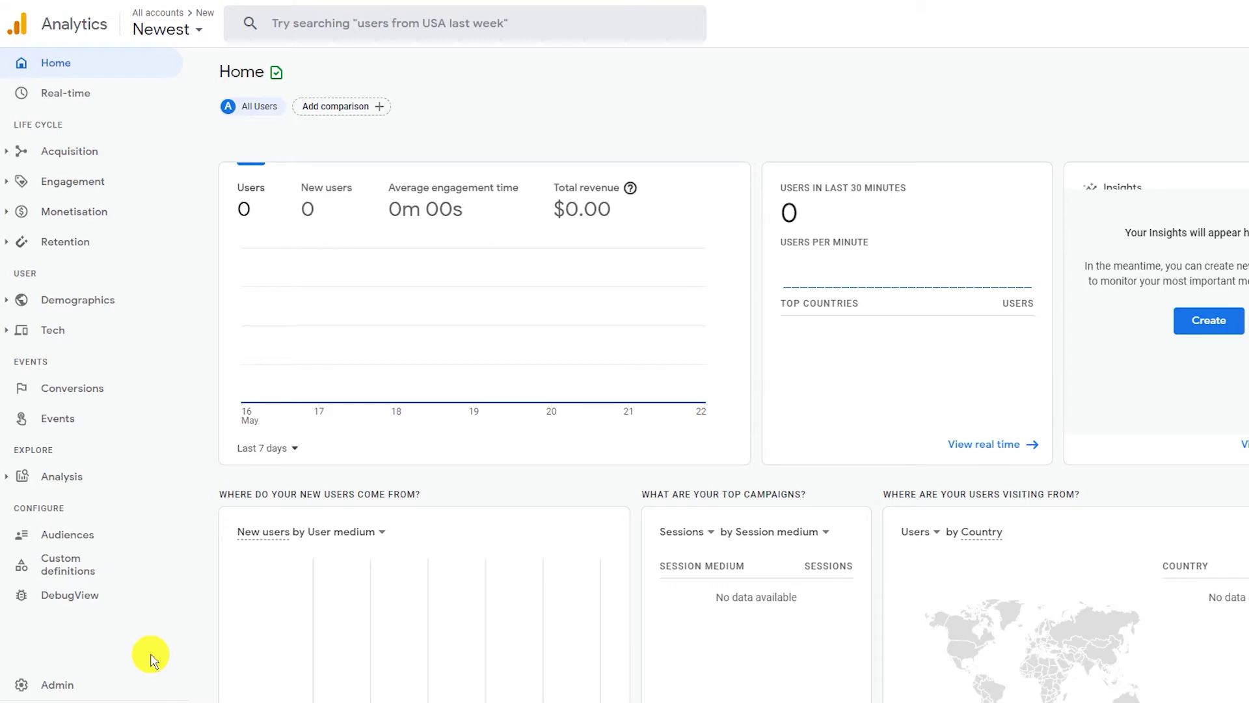
- Open the Admin settings for the New account and its Newest property
click(63, 690)
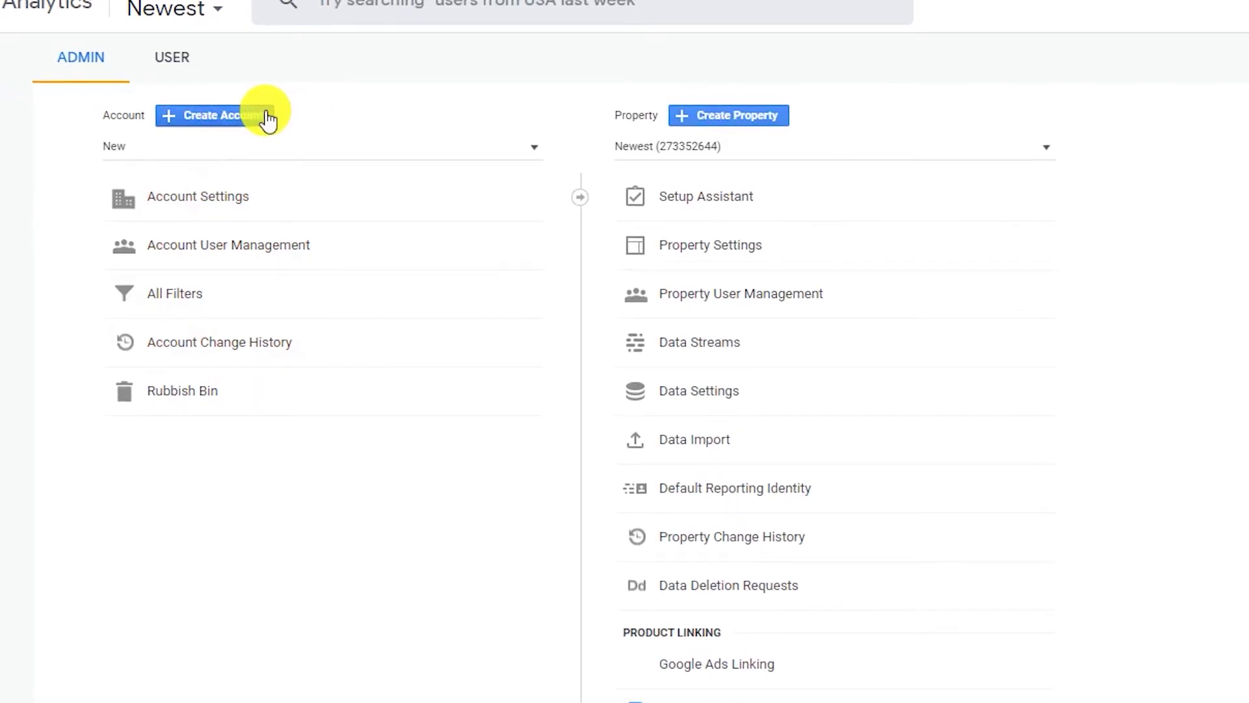
- Start a new Analytics account named Redbubble and continue to property setup
click(227, 118)
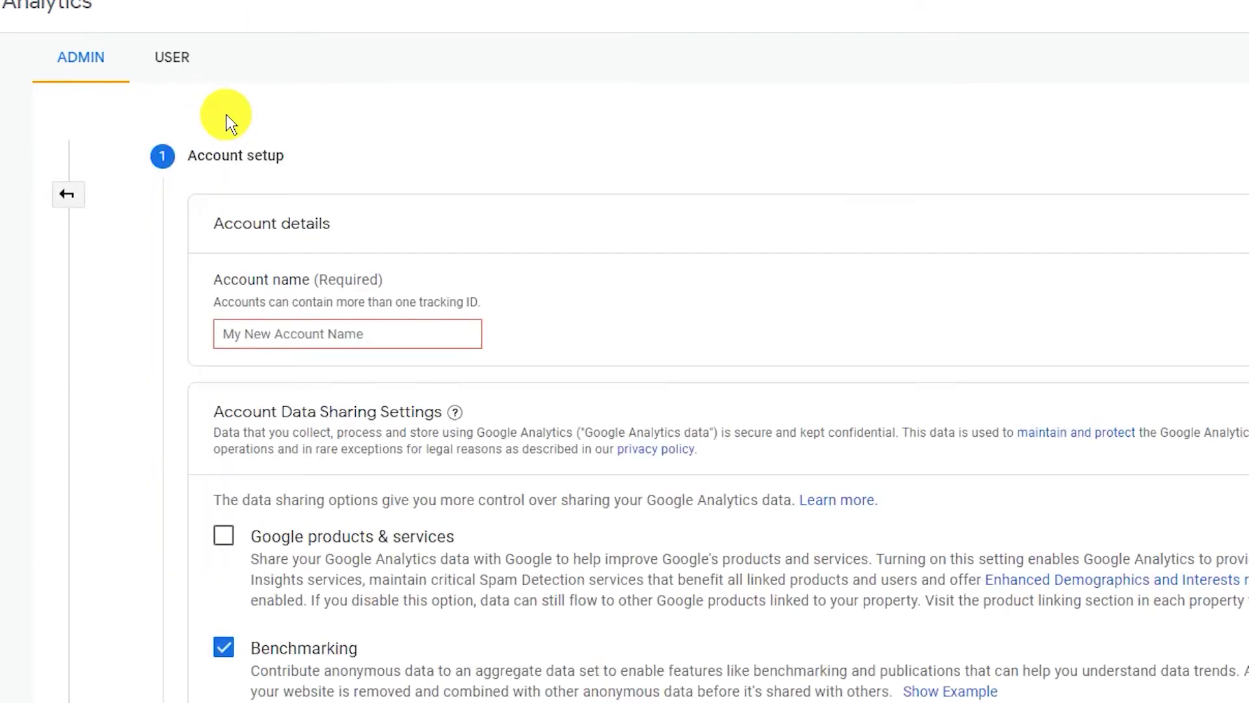
click(279, 334)
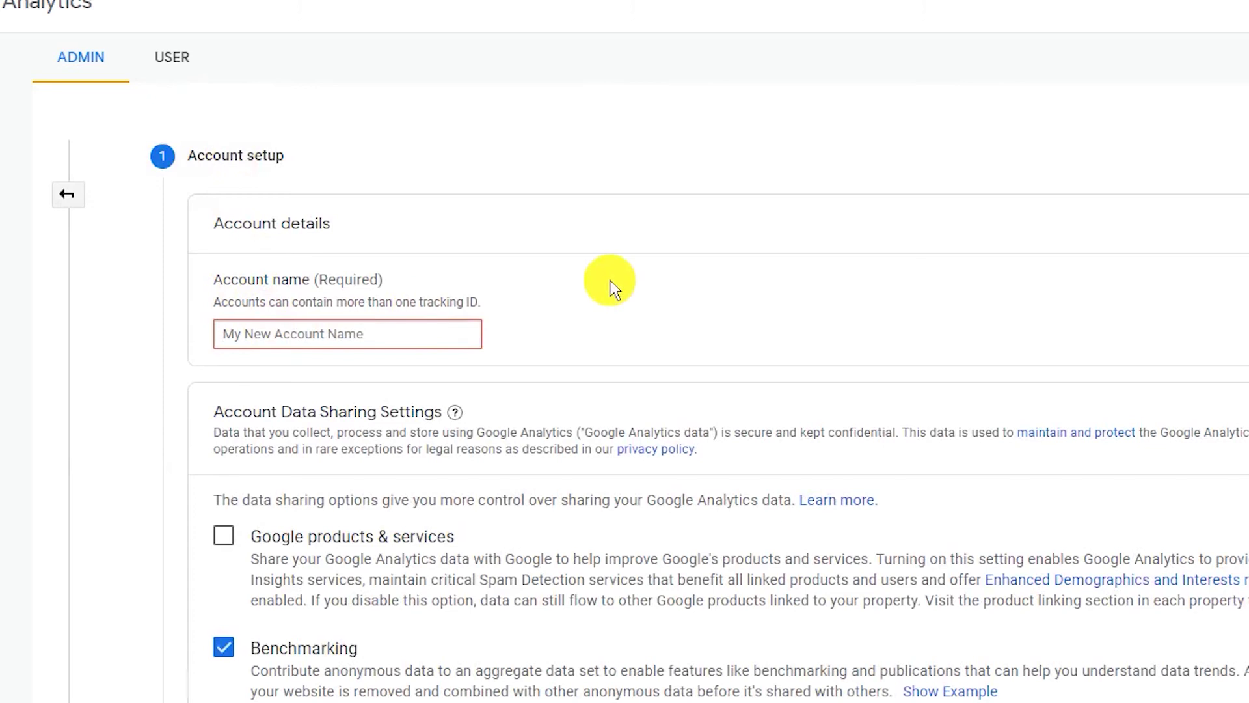
text(Redbubble)
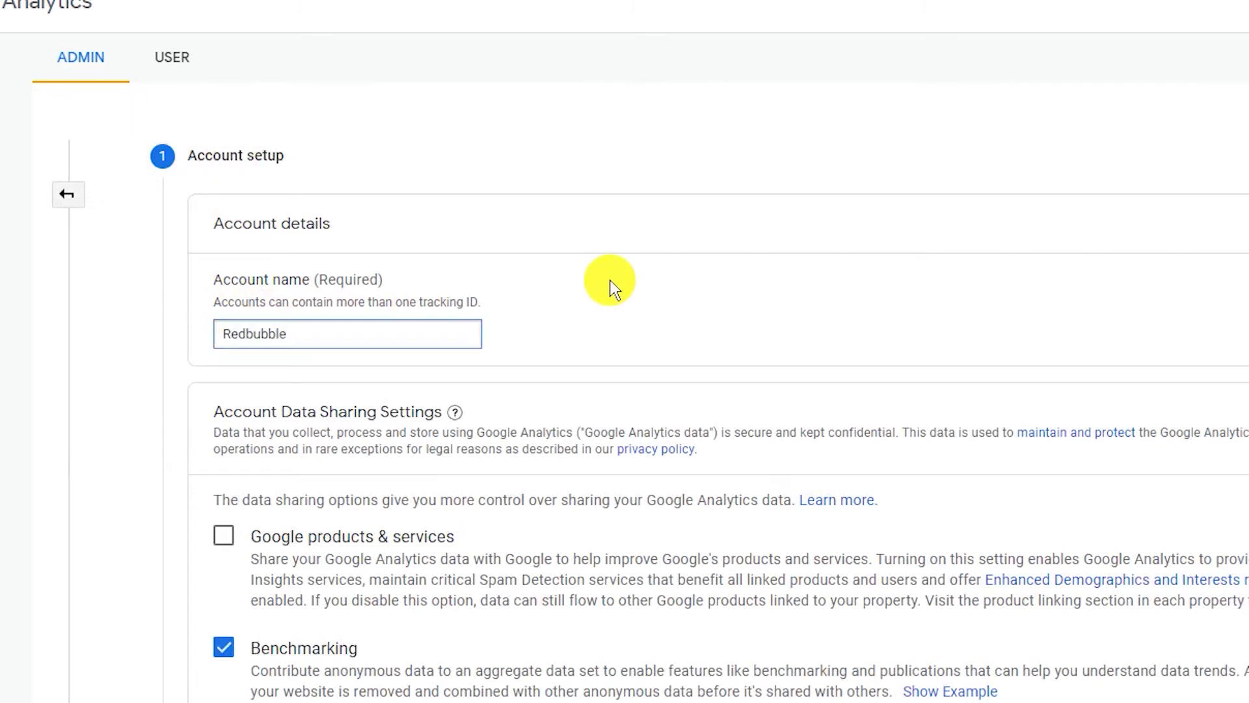
scroll(613, 287, down, 5)
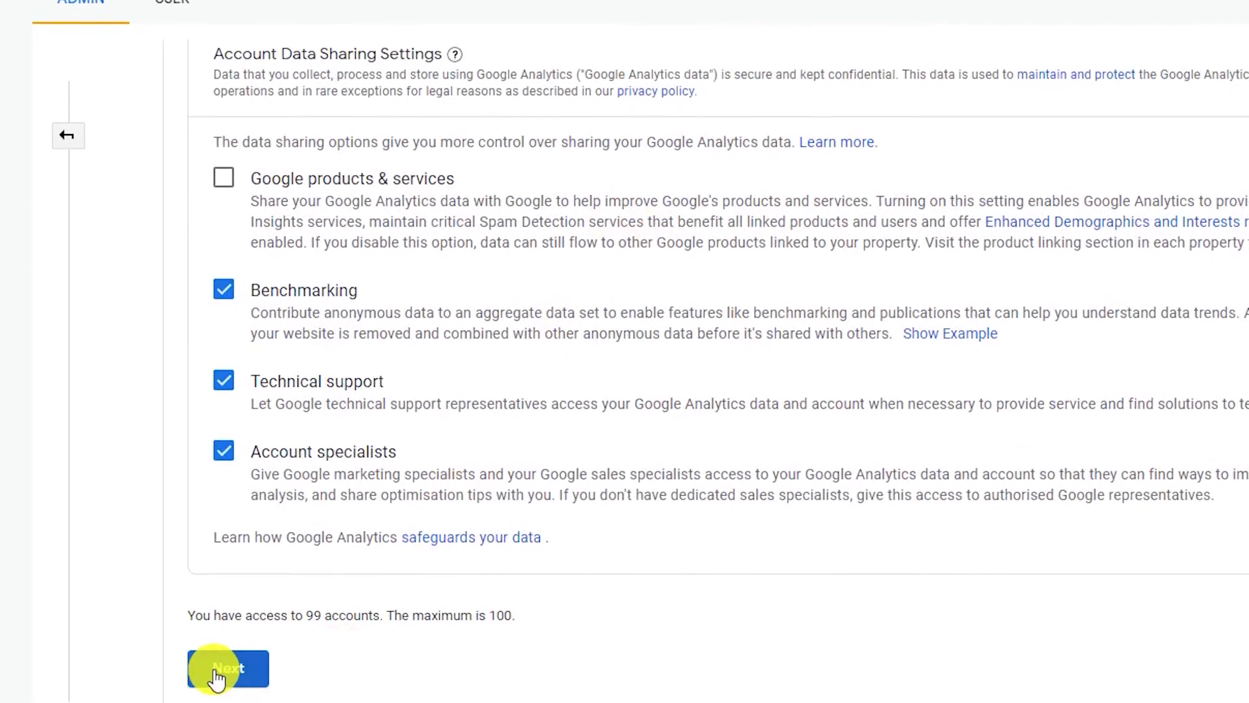
click(217, 649)
click(304, 359)
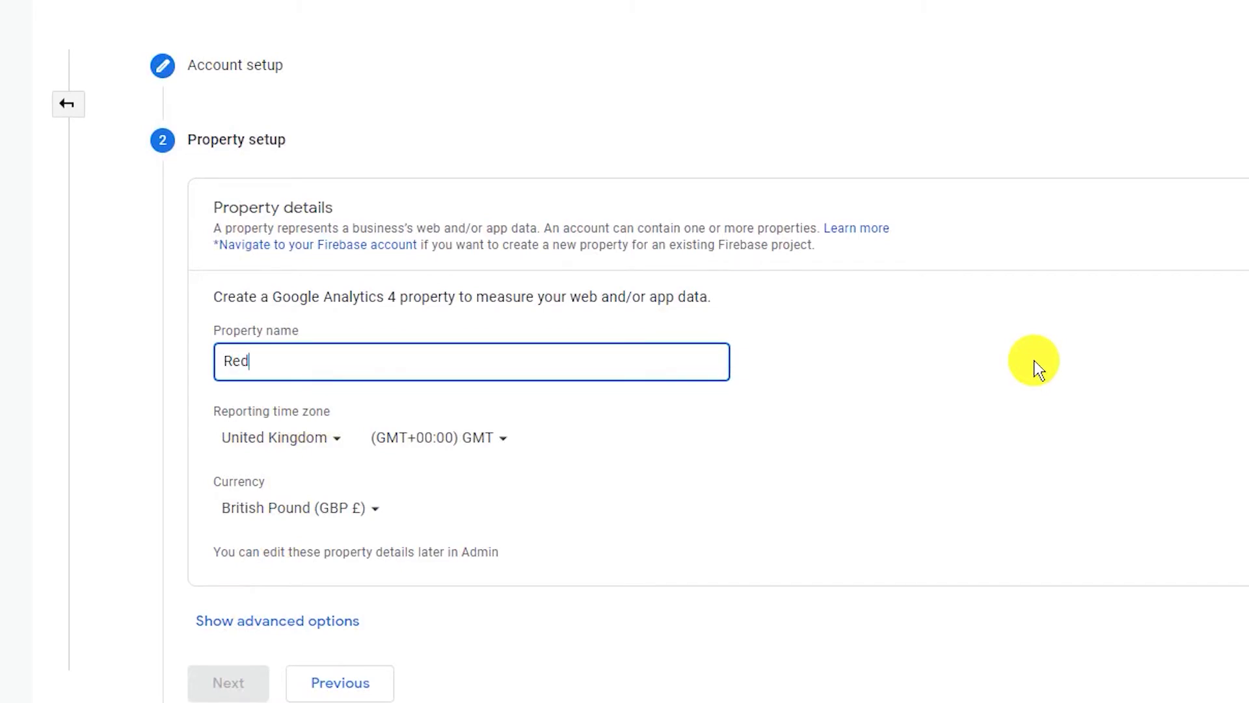
- Name the property Redbubble, keep United Kingdom, set currency to Euro (EUR €), and show advanced options
text(Redbubble)
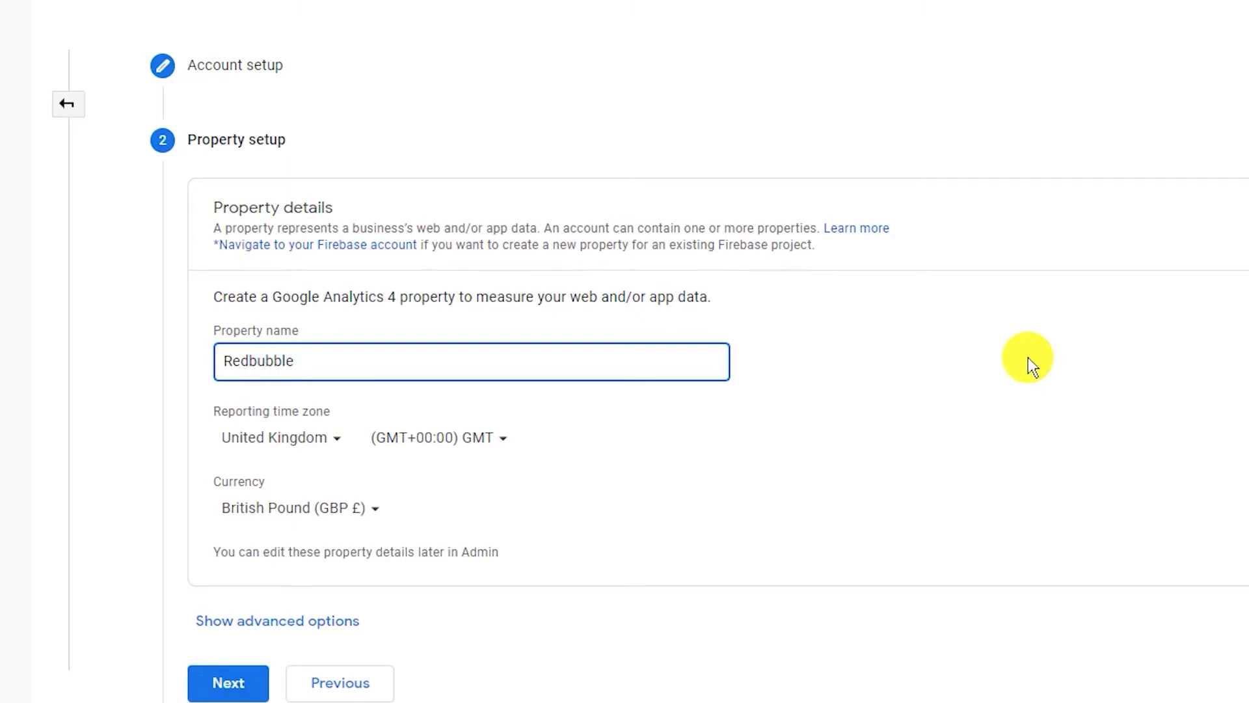
click(325, 443)
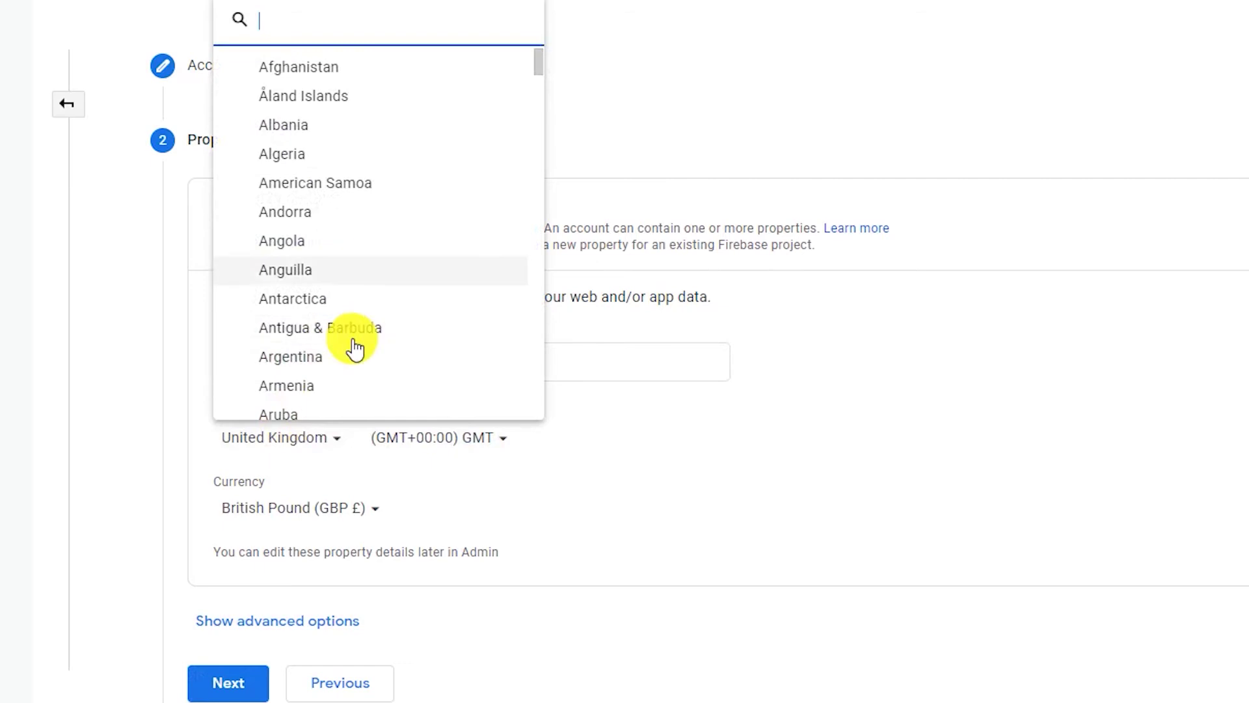
click(594, 432)
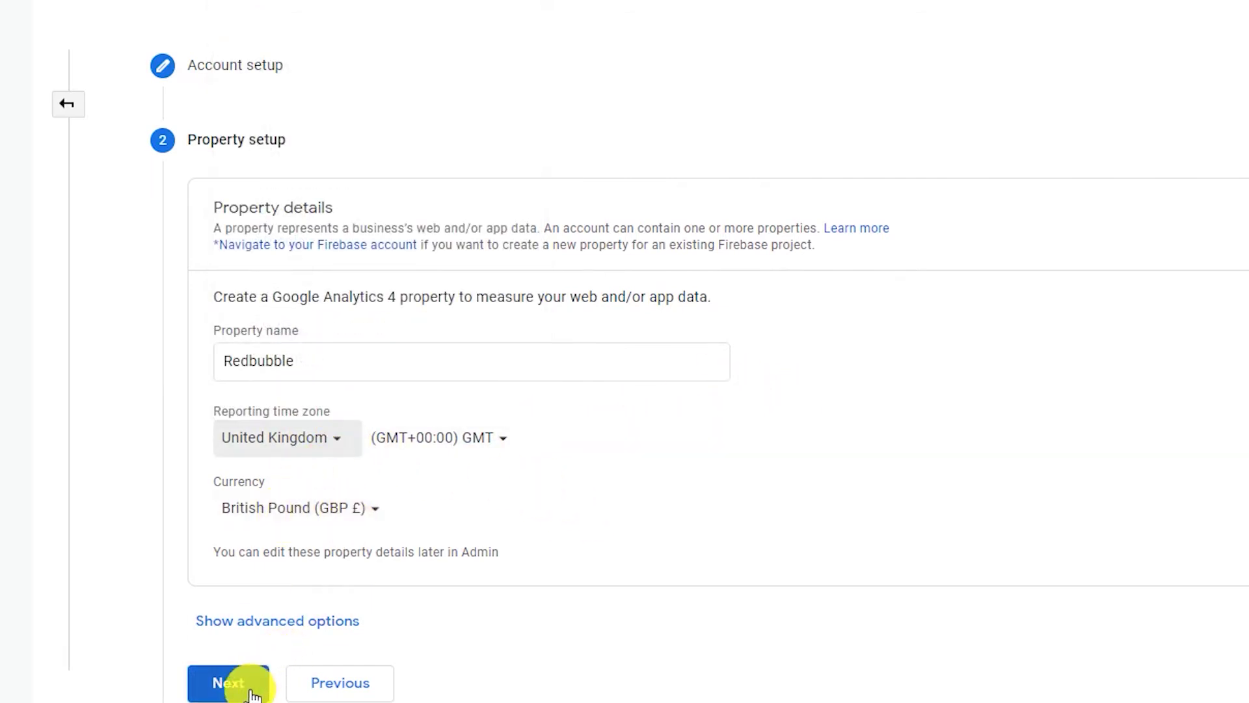
scroll(240, 650, down, 2)
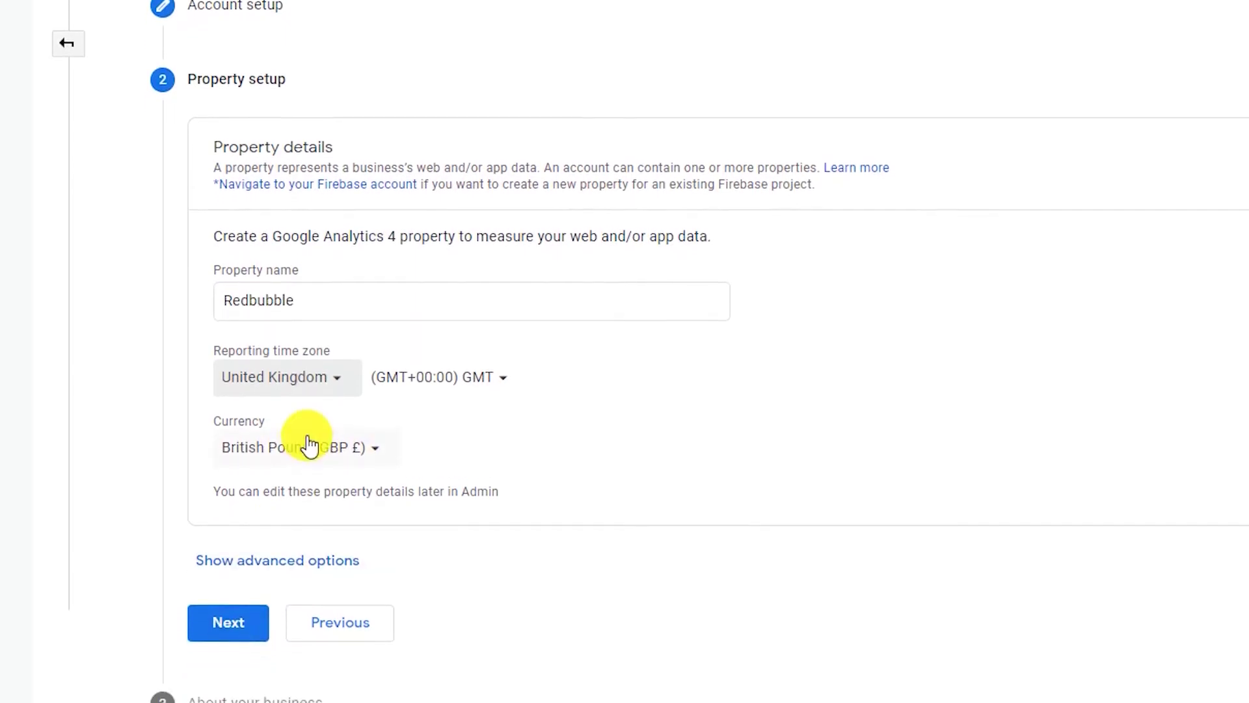
click(307, 413)
scroll(432, 251, down, 8)
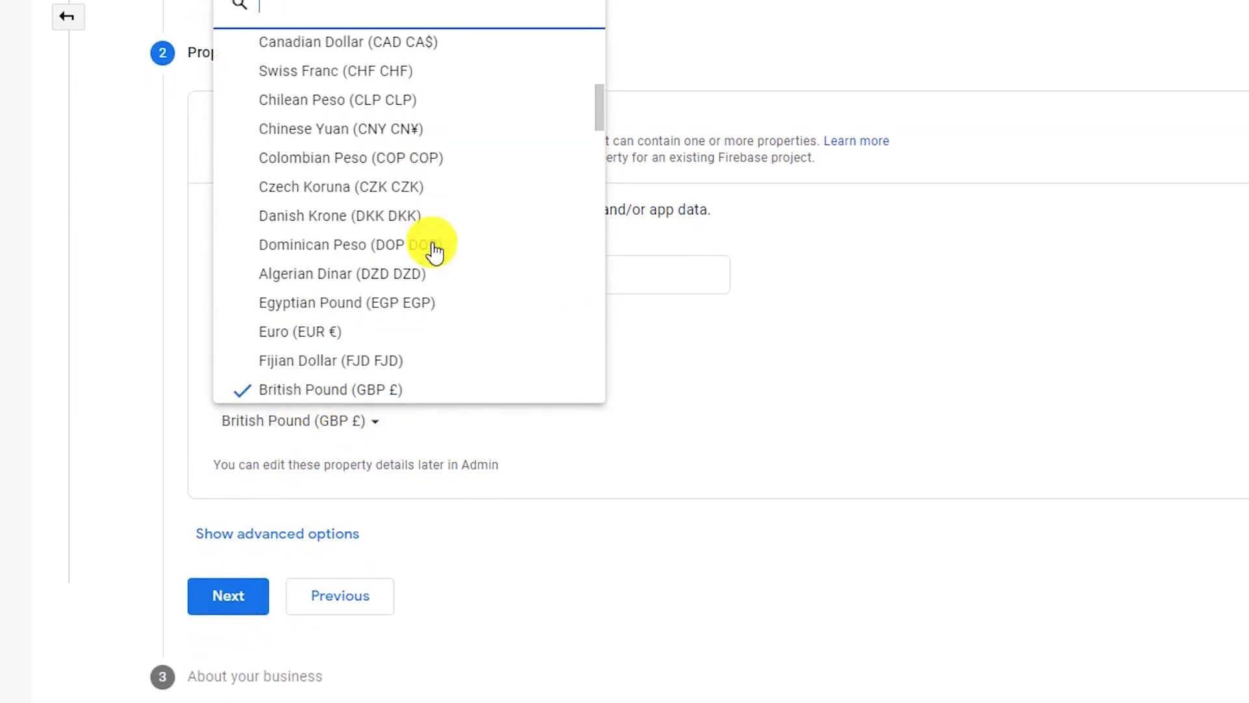
click(338, 333)
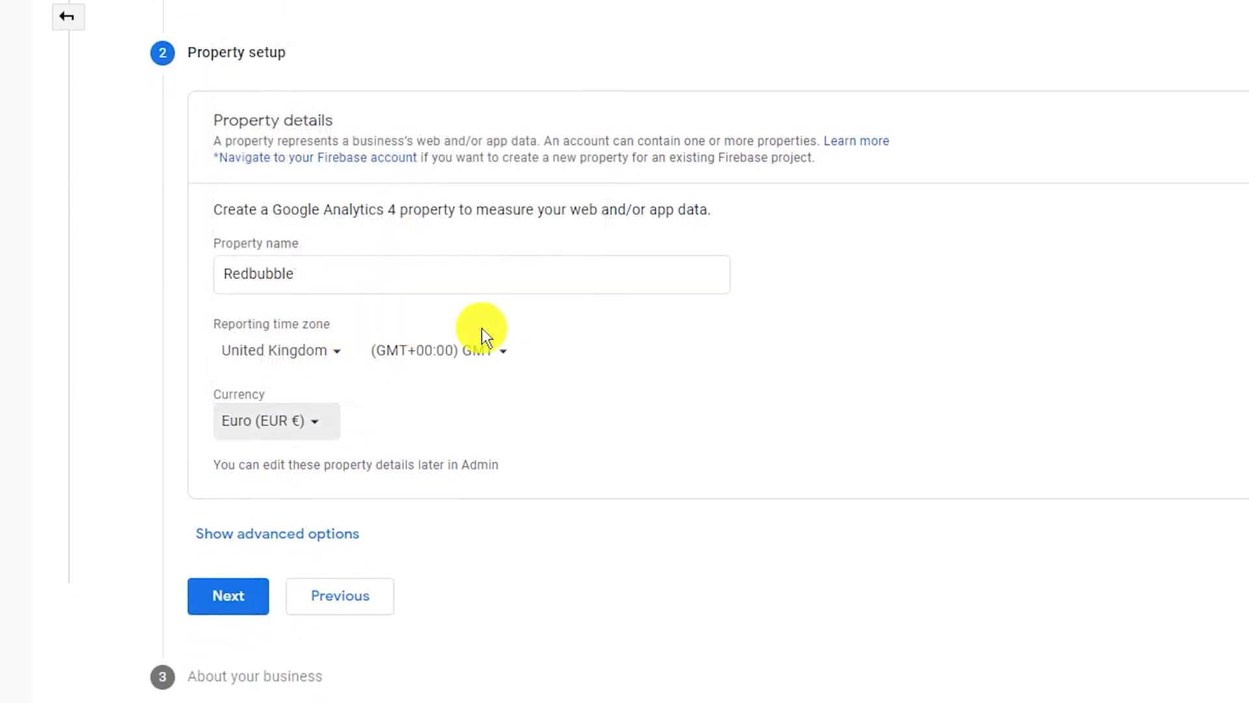
click(321, 531)
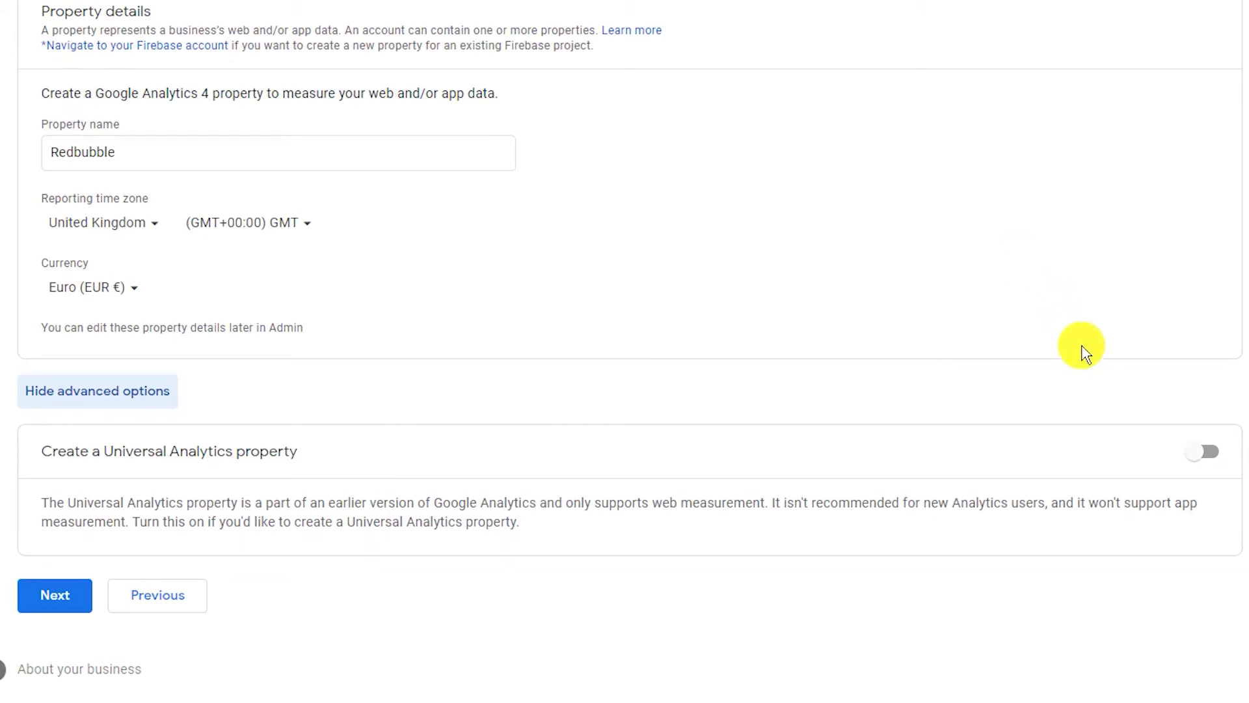
click(1205, 458)
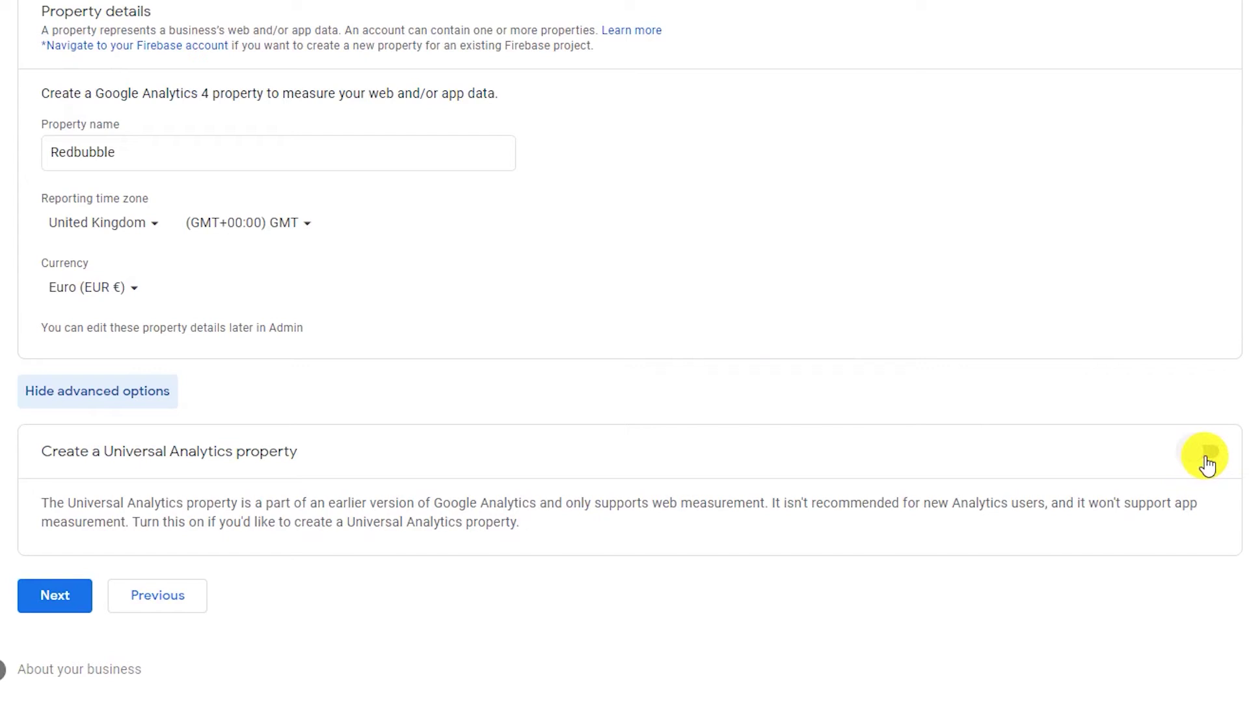
scroll(943, 417, down, 4)
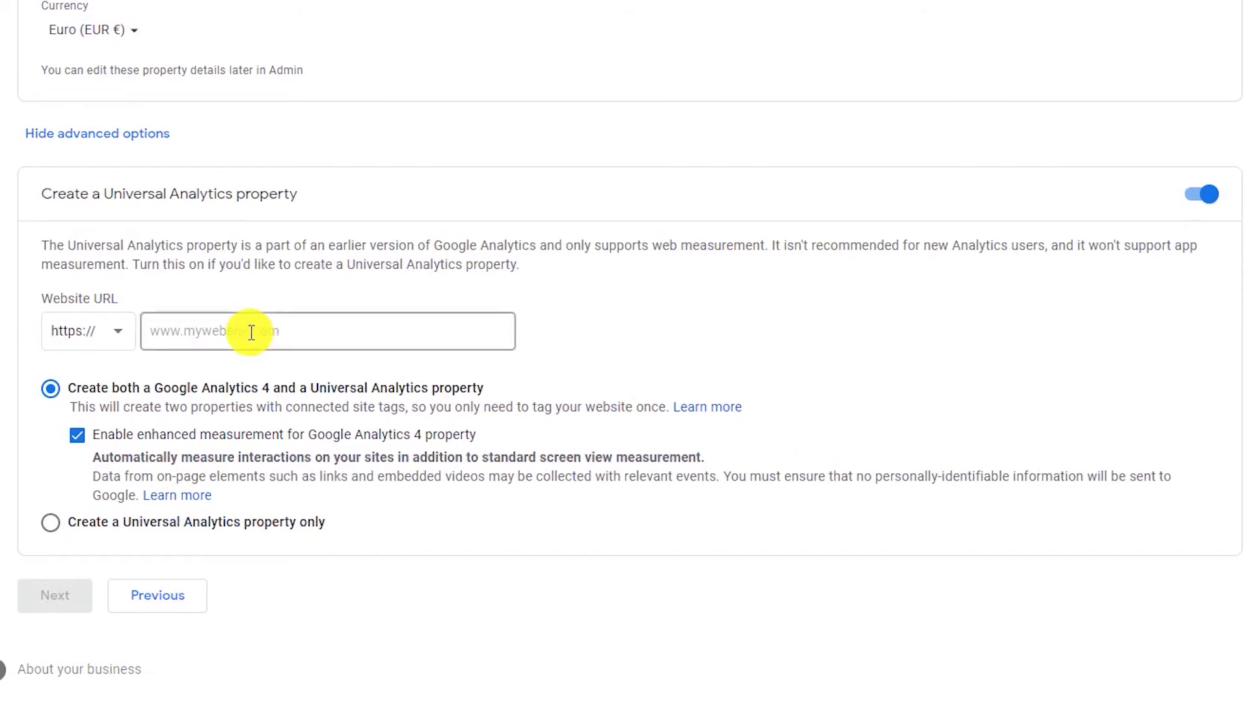
click(168, 327)
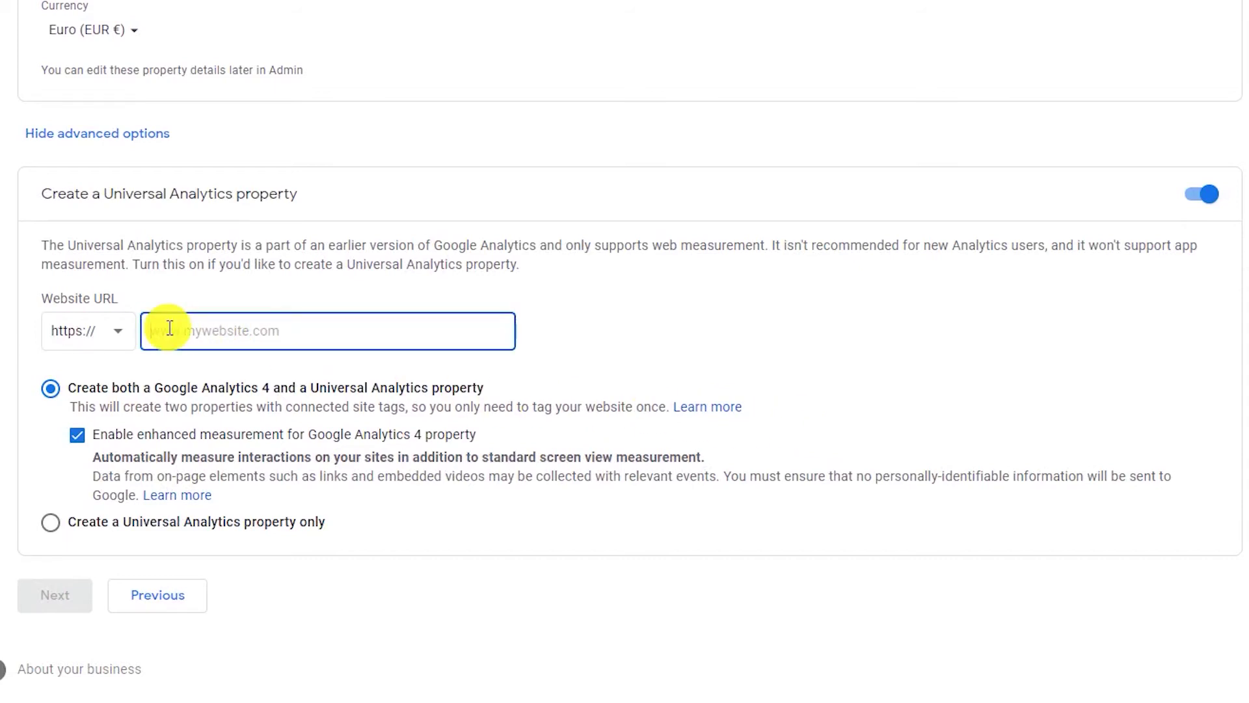
text(www.redbubb)
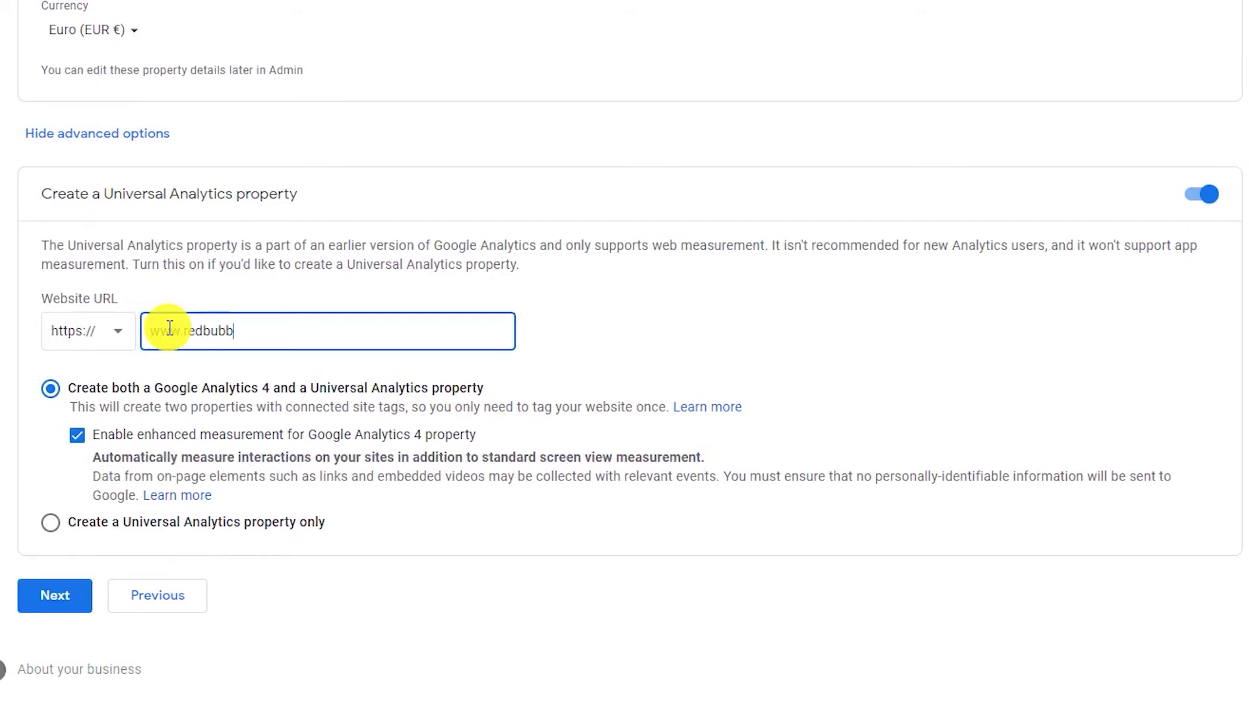
text(le.com)
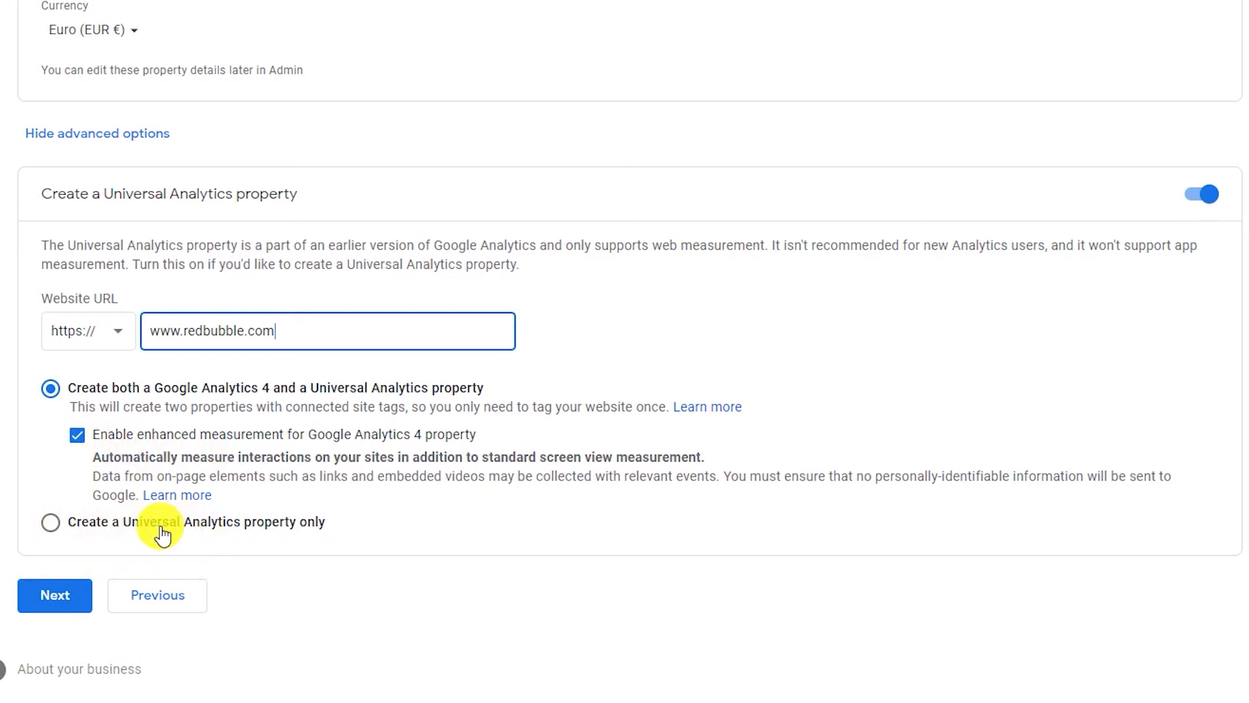
click(52, 524)
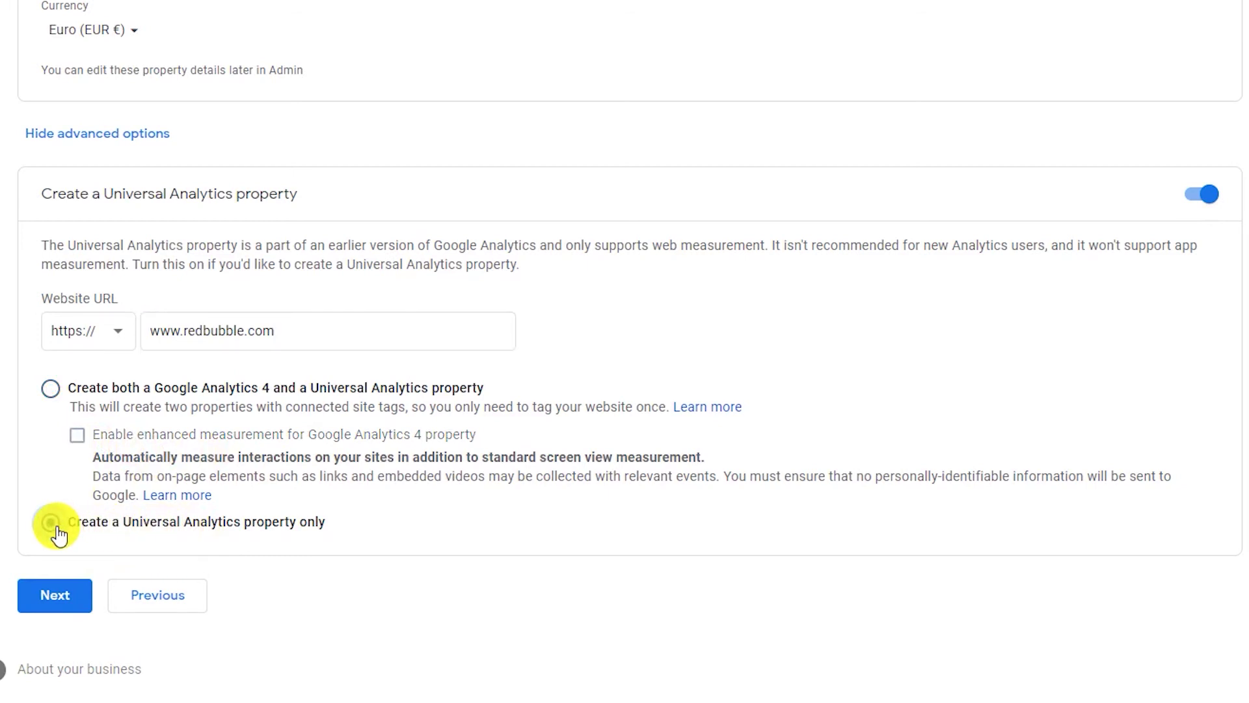
- Choose Arts & entertainment, Small size and customer engagement, then create and accept the terms including GDPR
click(56, 596)
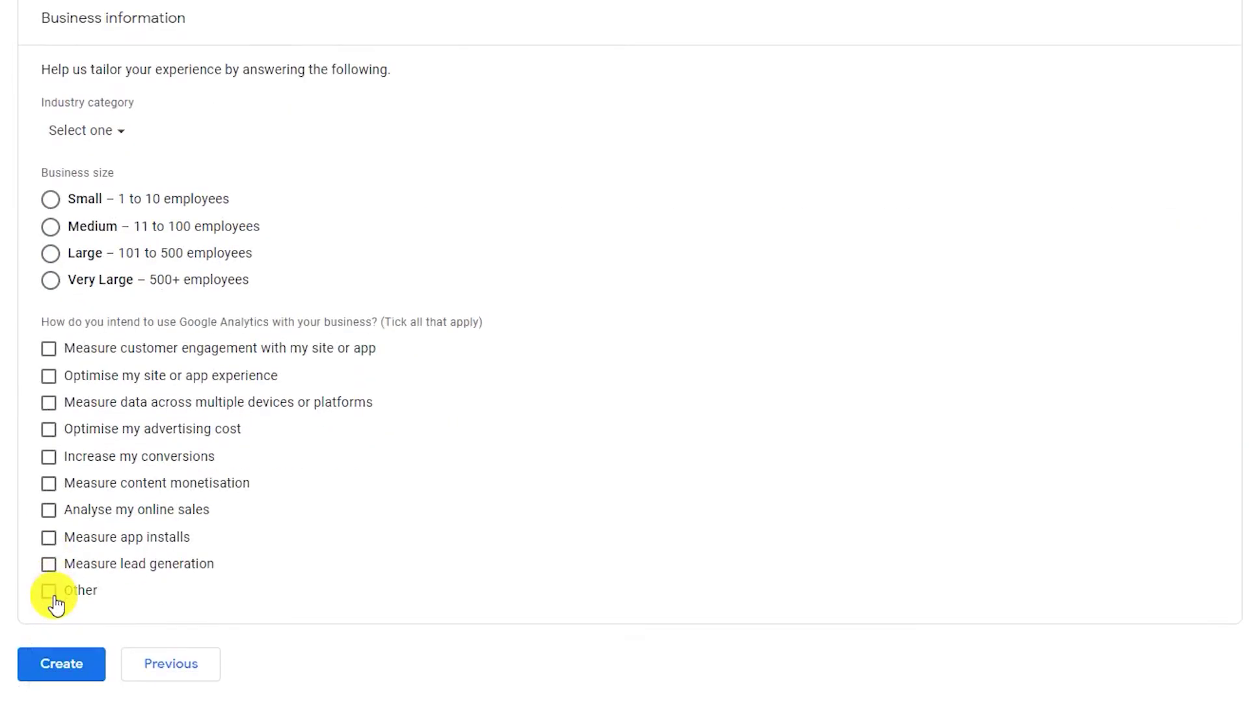
click(85, 132)
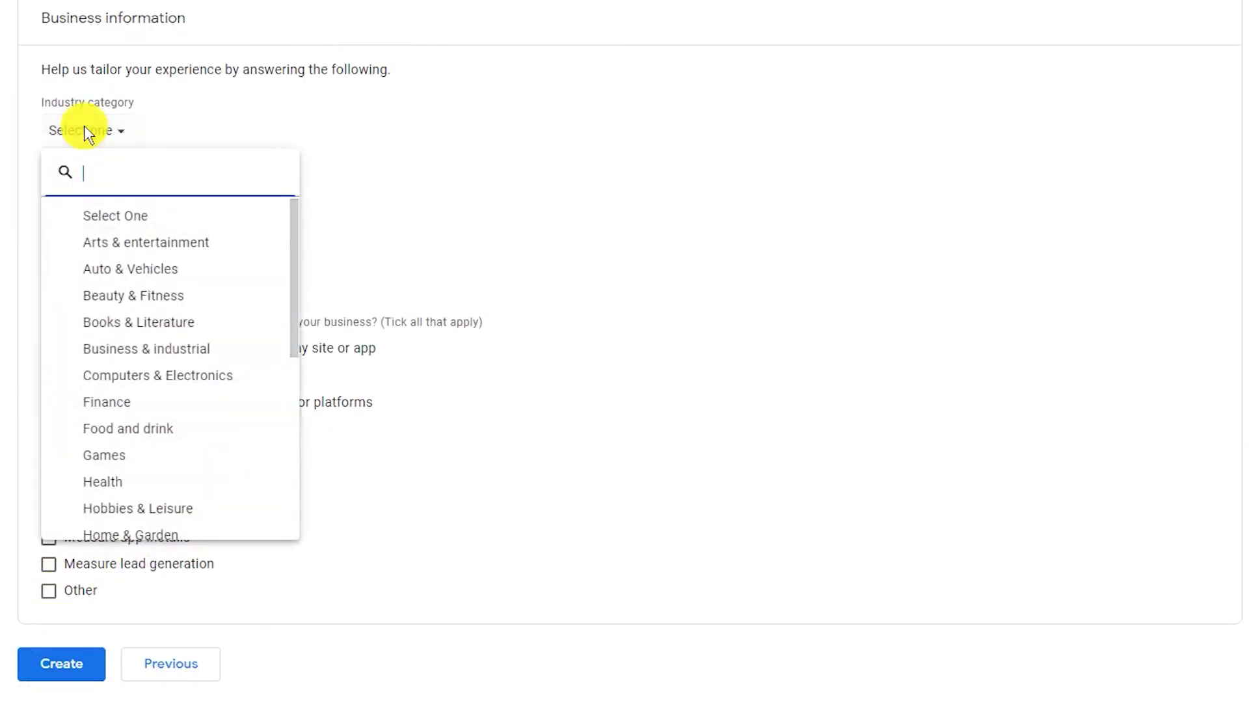
click(123, 240)
click(50, 199)
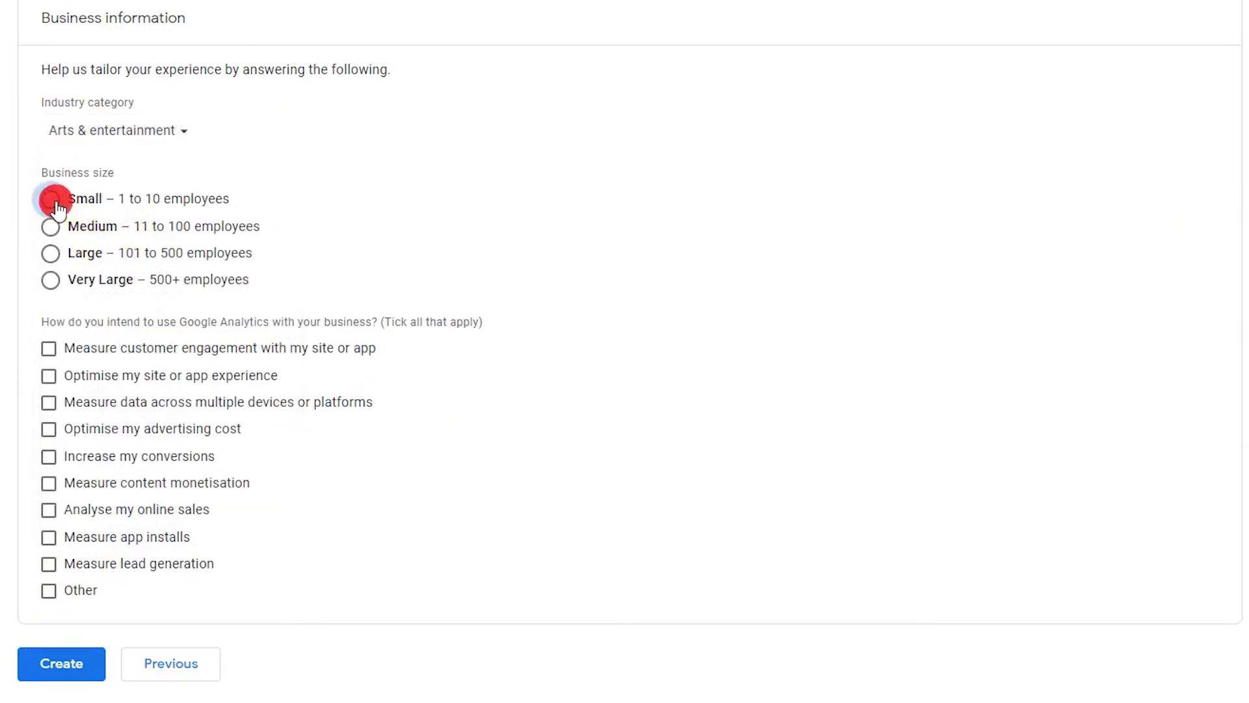
click(49, 348)
click(54, 658)
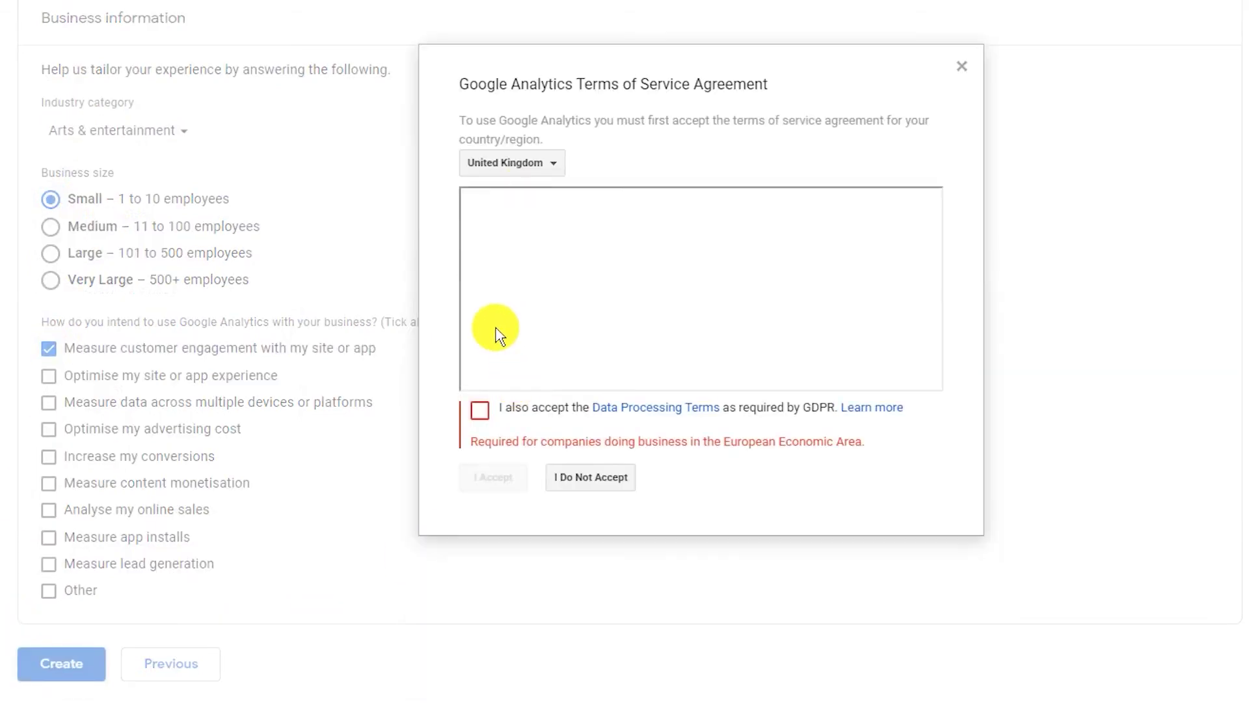
click(474, 407)
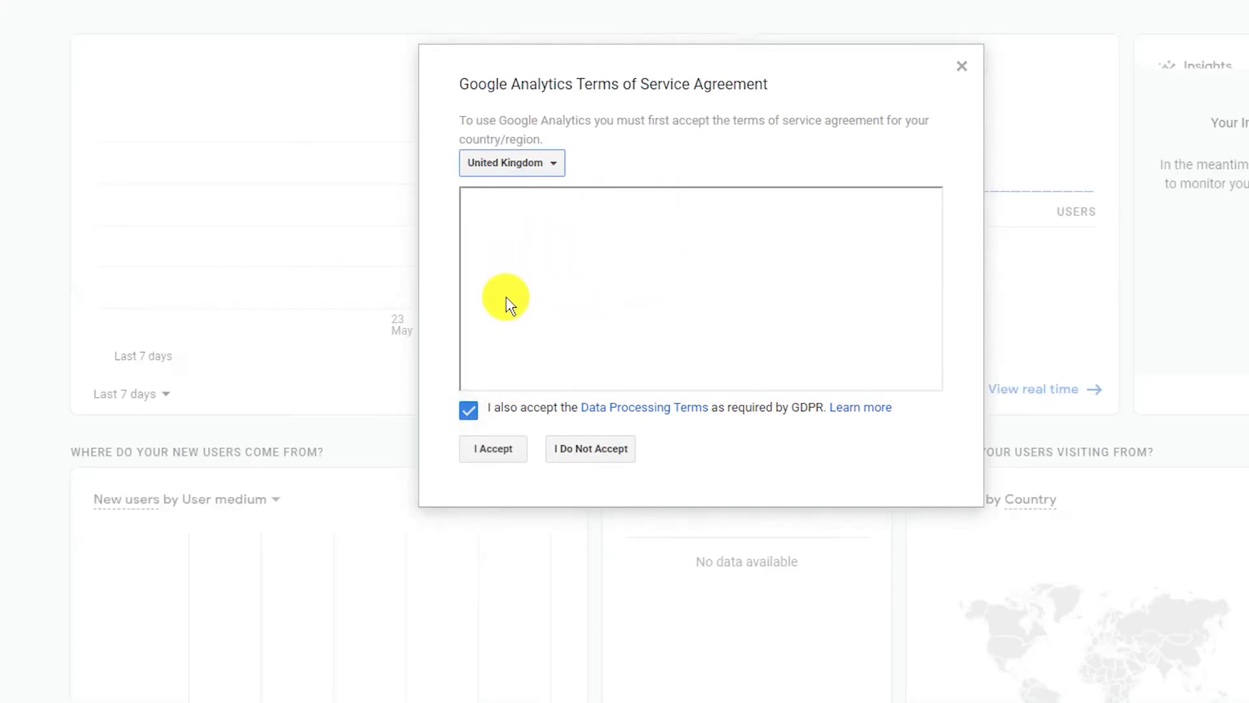
click(493, 455)
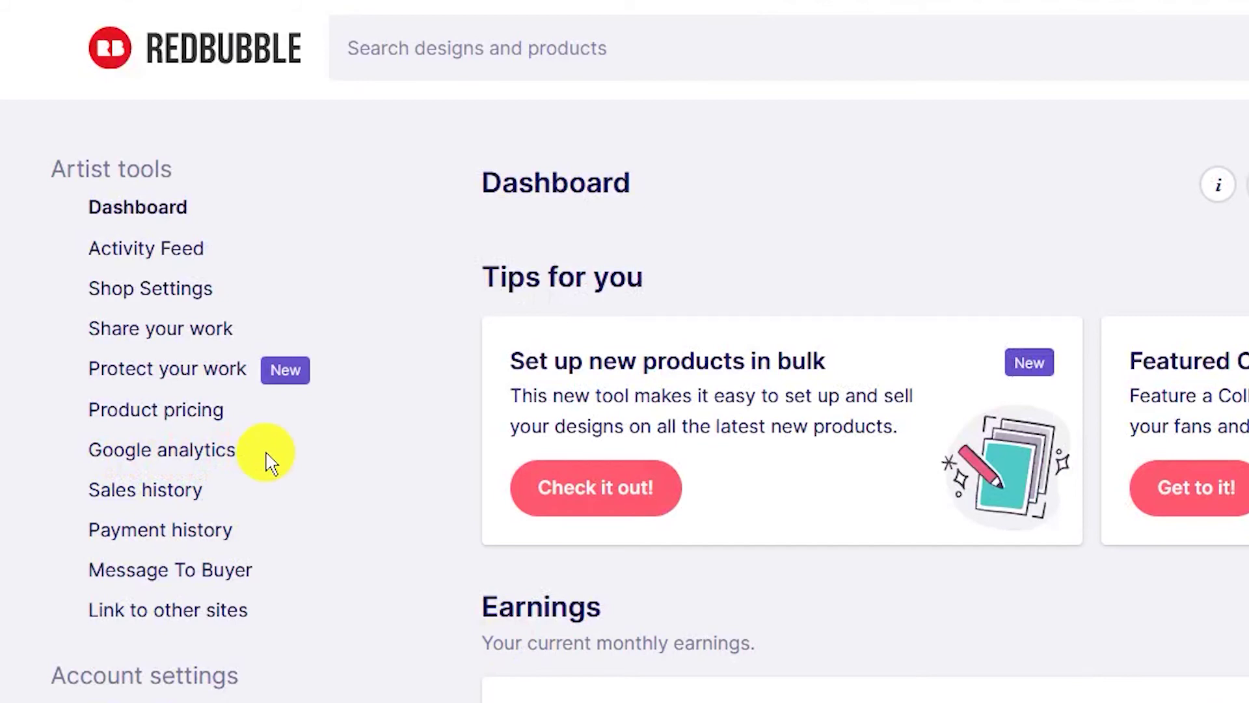
- Open Redbubble's Google Analytics settings page from Artist tools
click(220, 464)
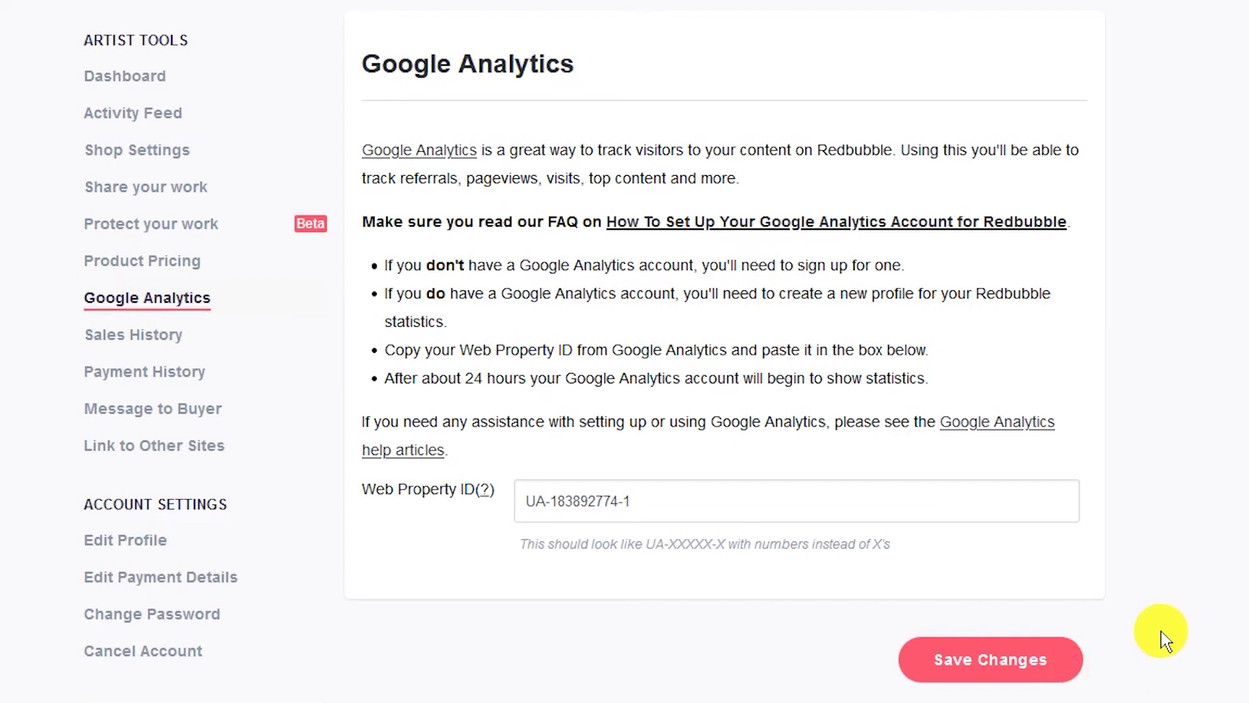
- Switch Home to Last 28 days and view Sessions, Bounce Rate, Session Duration, then Users
mouse_move(236, 328)
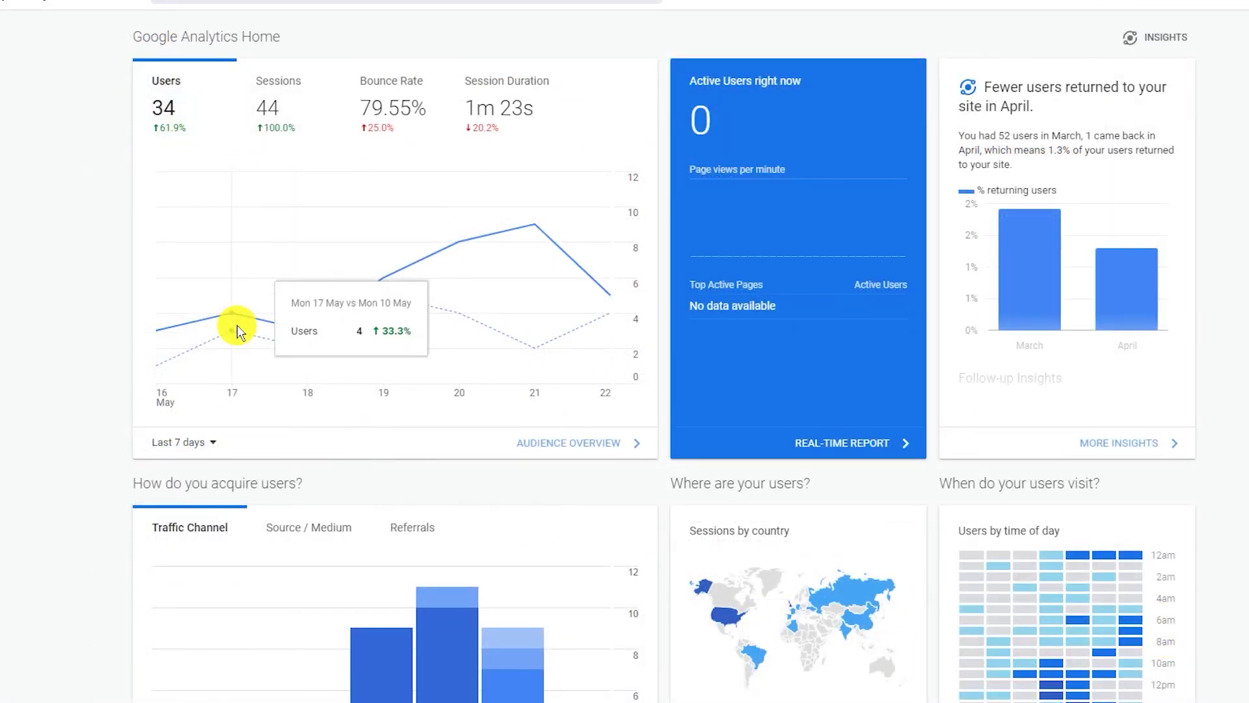
click(205, 448)
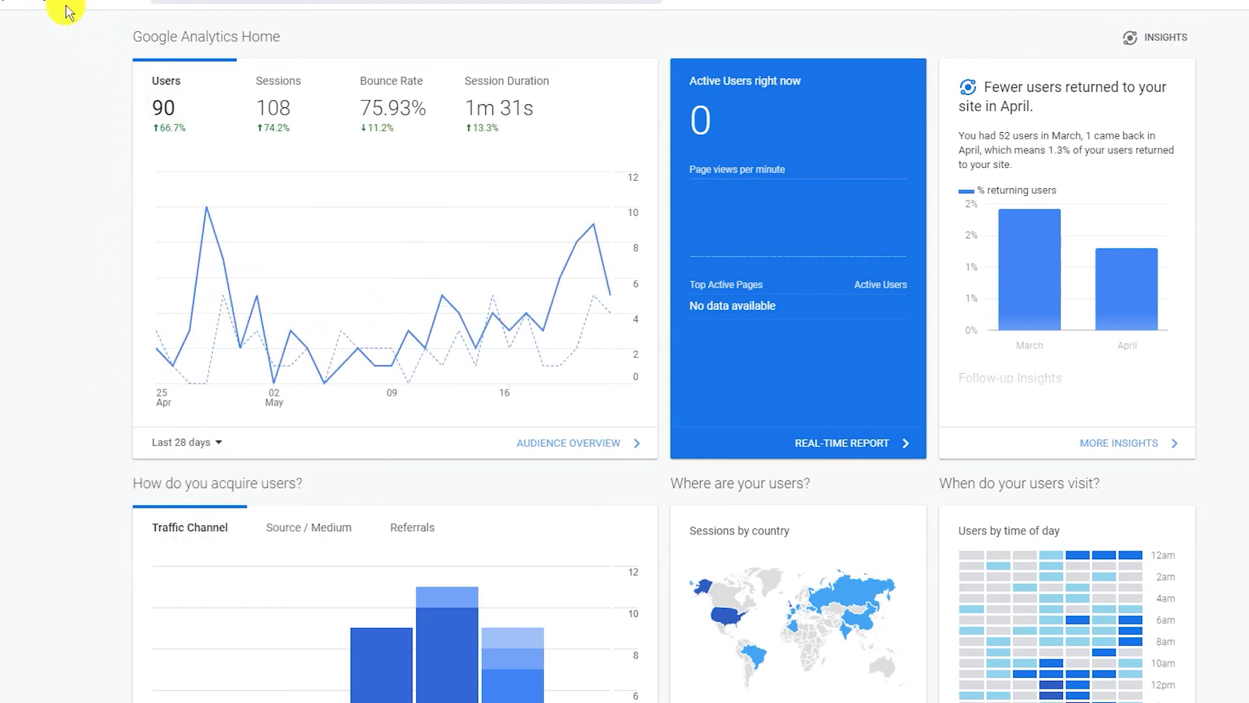
click(272, 124)
click(376, 116)
click(480, 117)
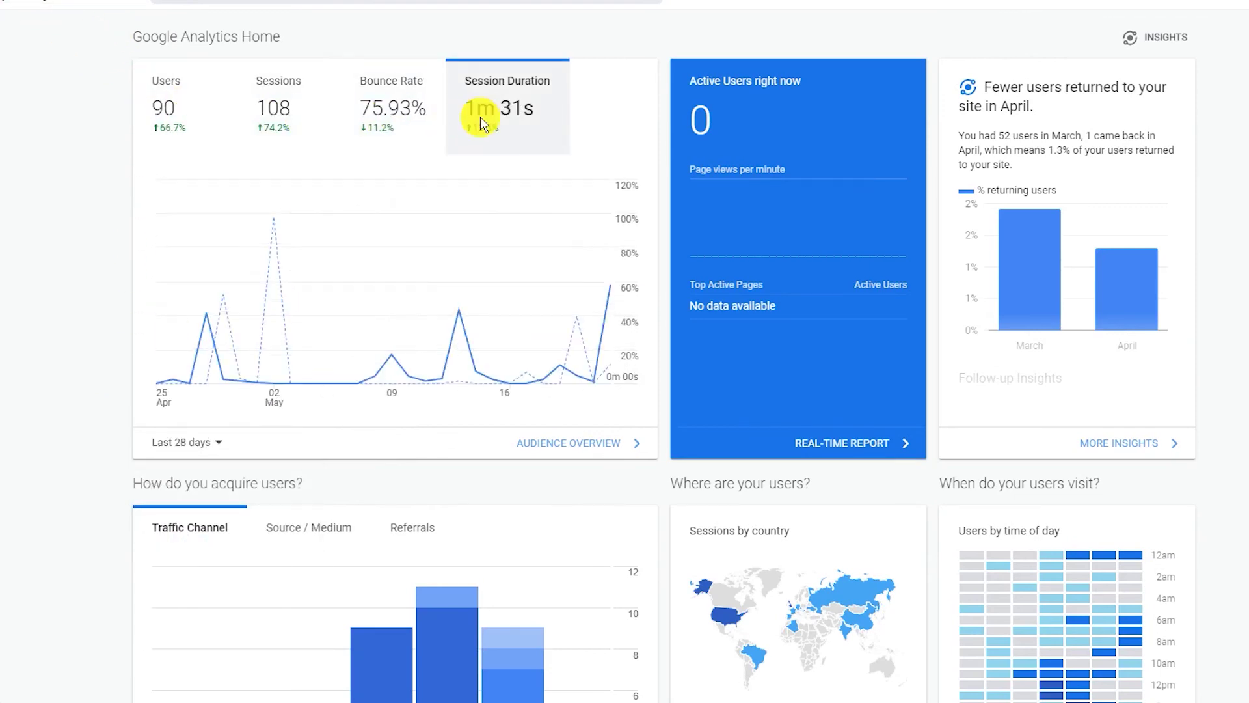
click(201, 127)
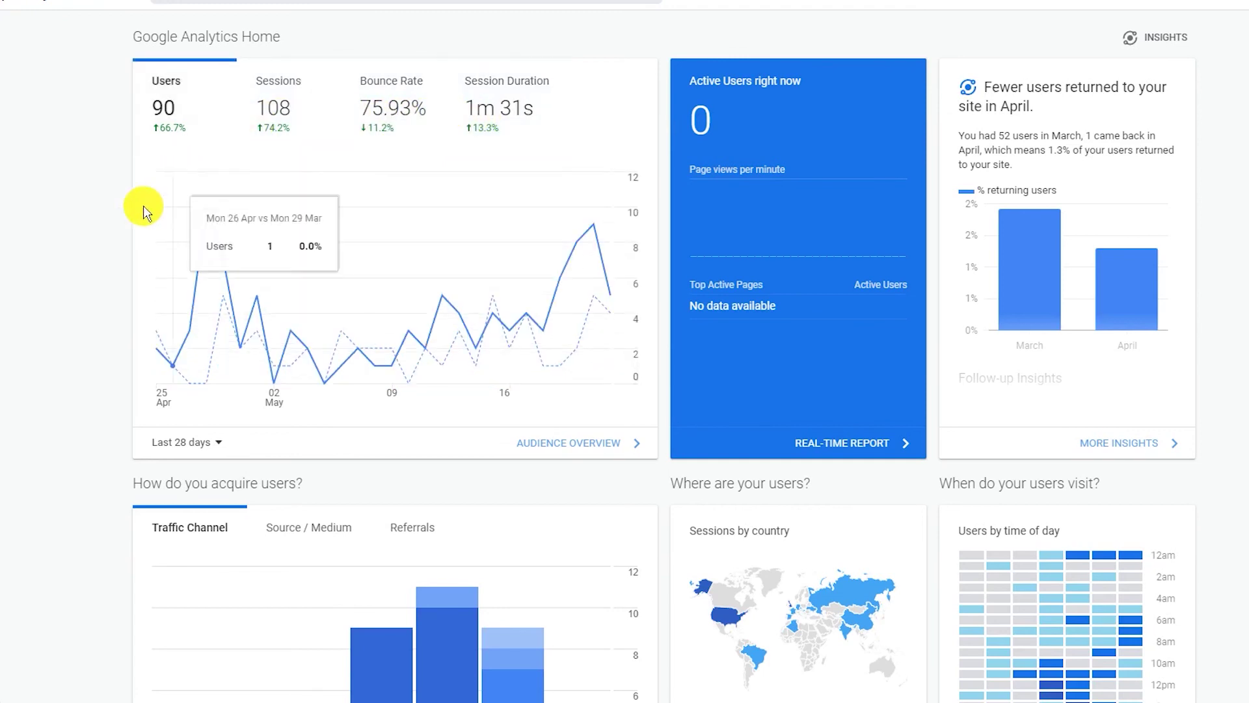